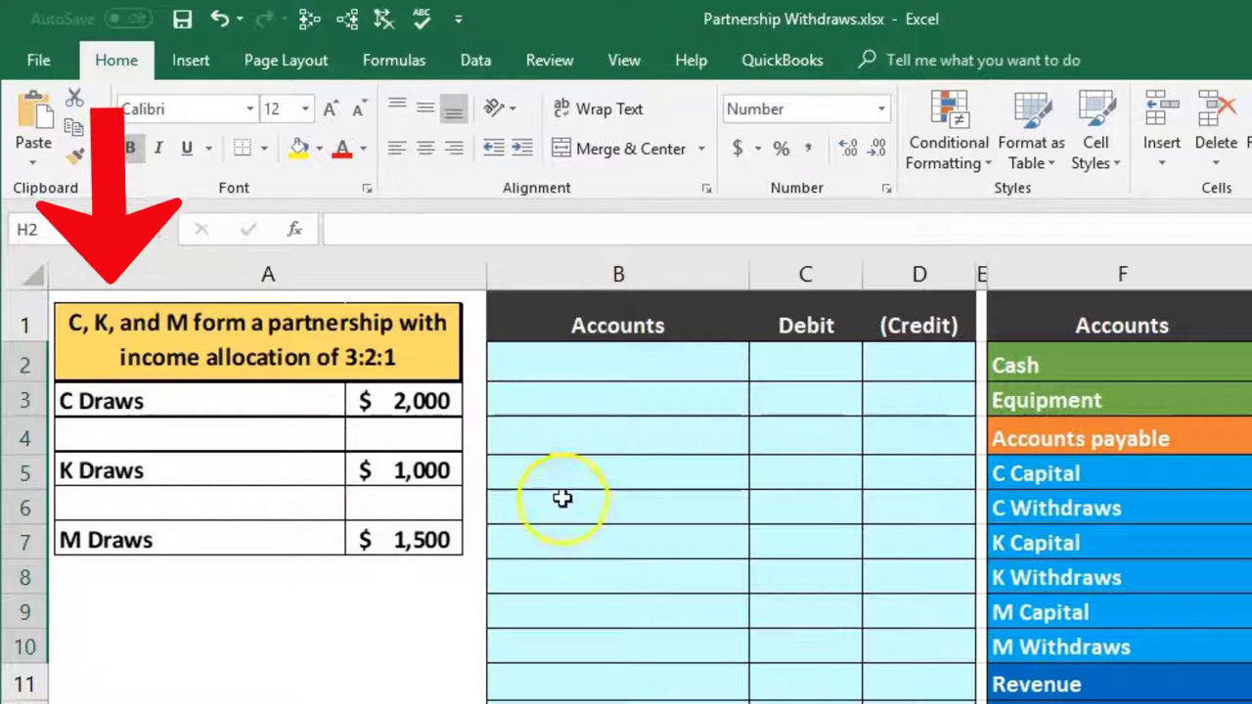
# Examine the trial balance's account list: cash, equipment, accounts payable, and the capital and withdraws accounts of partners C, K and M
pyautogui.click(614, 477)
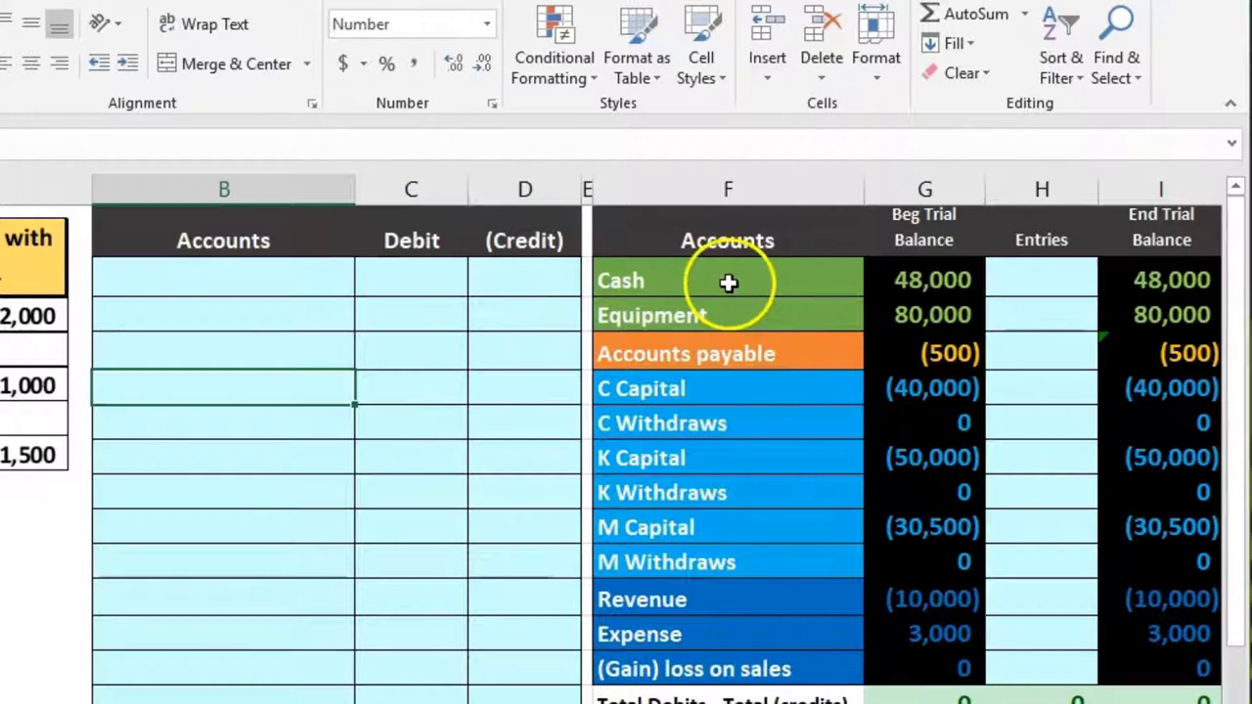
pyautogui.moveTo(728, 283); pyautogui.dragTo(728, 308)
pyautogui.click(715, 356)
pyautogui.moveTo(720, 388); pyautogui.dragTo(714, 557)
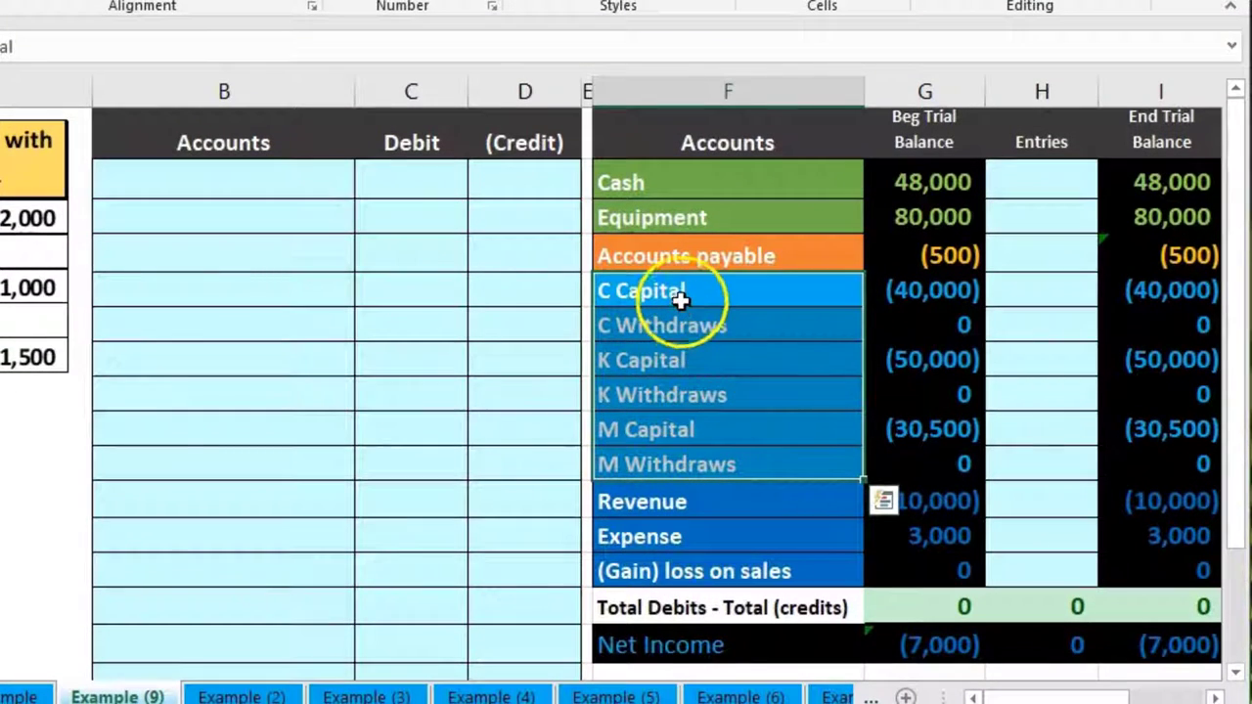
pyautogui.click(669, 360)
pyautogui.click(666, 429)
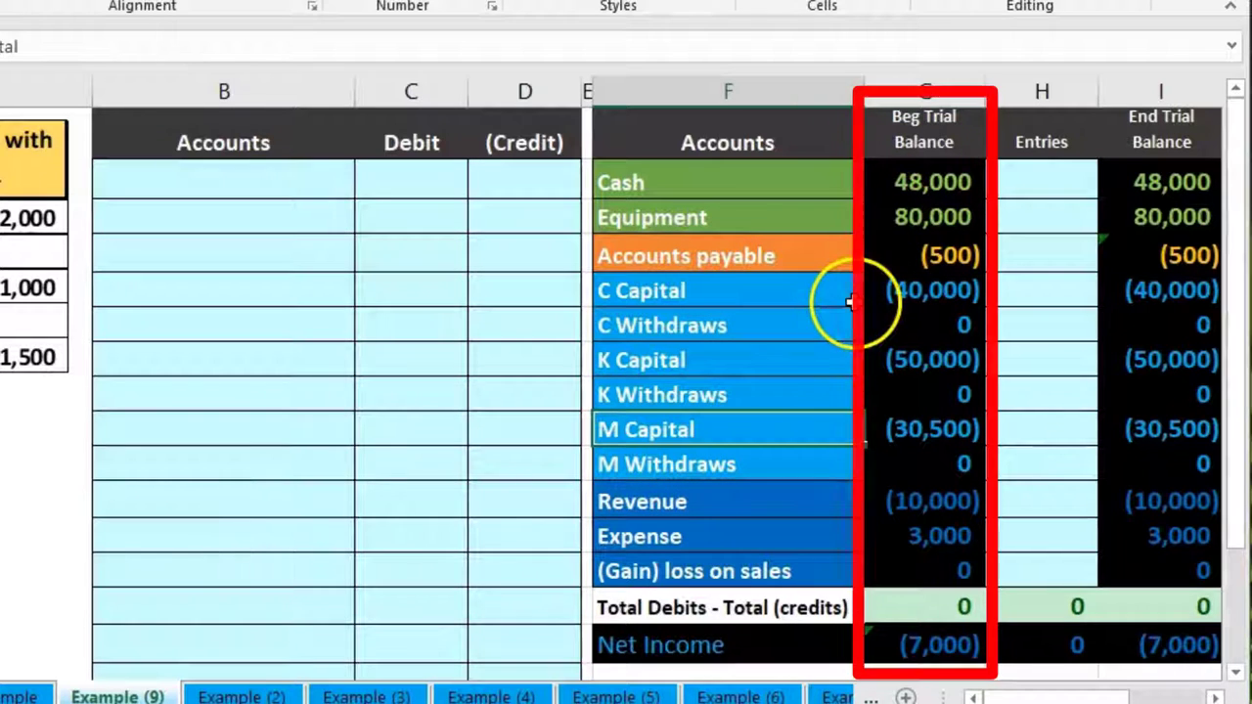
# Inspect the formulas behind the beginning trial balance's debits-minus-credits total and net income
pyautogui.doubleClick(898, 605)
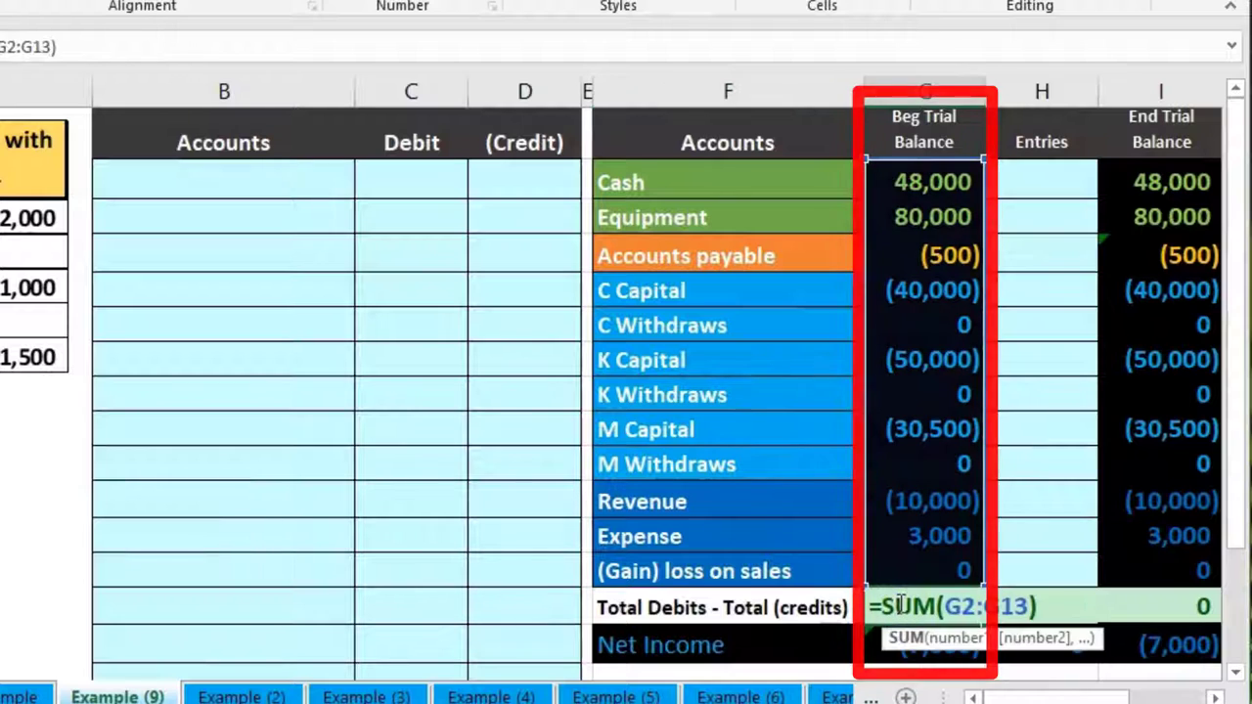
pyautogui.press('Return')
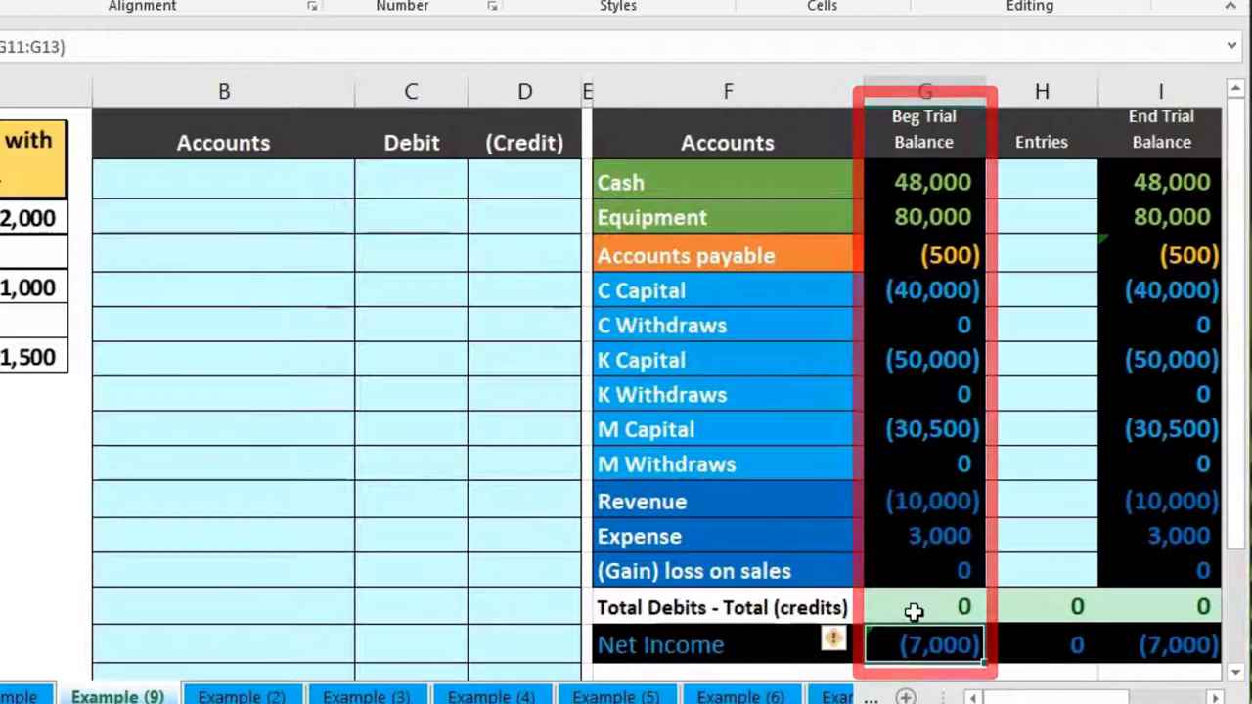
pyautogui.click(888, 650)
pyautogui.doubleClick(889, 650)
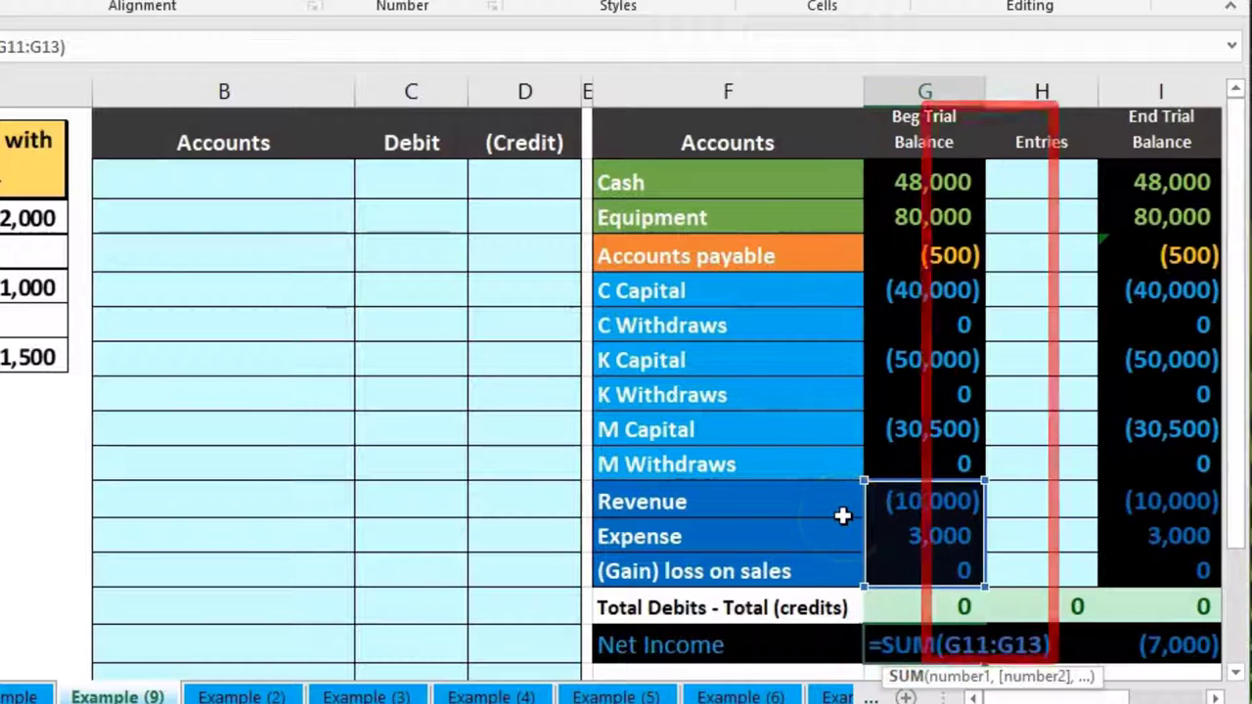
pyautogui.press('Return')
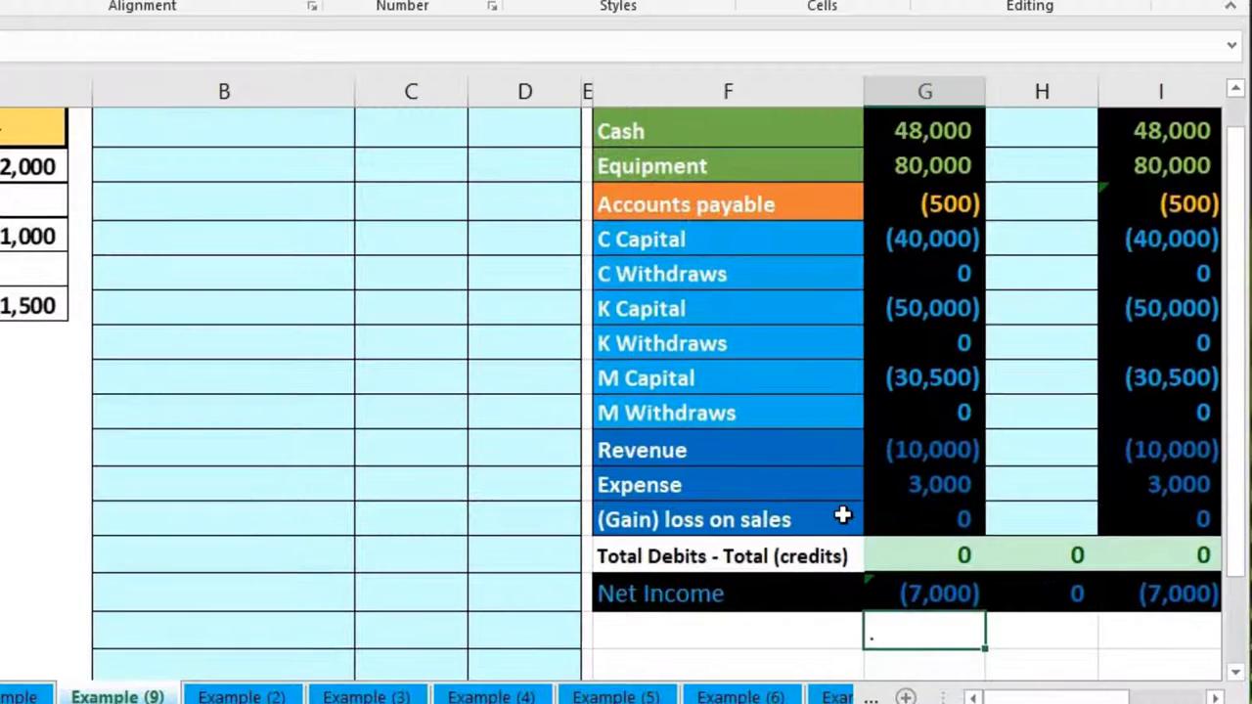
pyautogui.scroll(1, 830, 522)
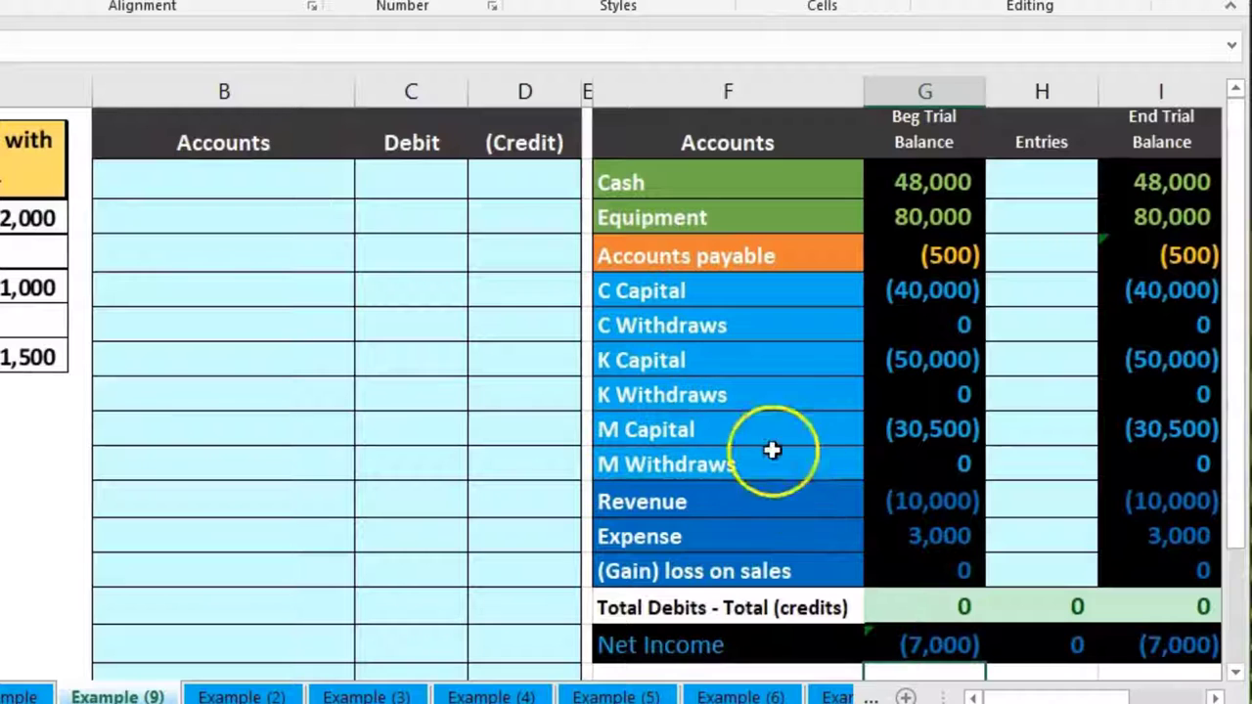
# Examine the partners' equity accounts in the trial balance, comparing C Capital with C Withdraws
pyautogui.moveTo(746, 295); pyautogui.dragTo(733, 450)
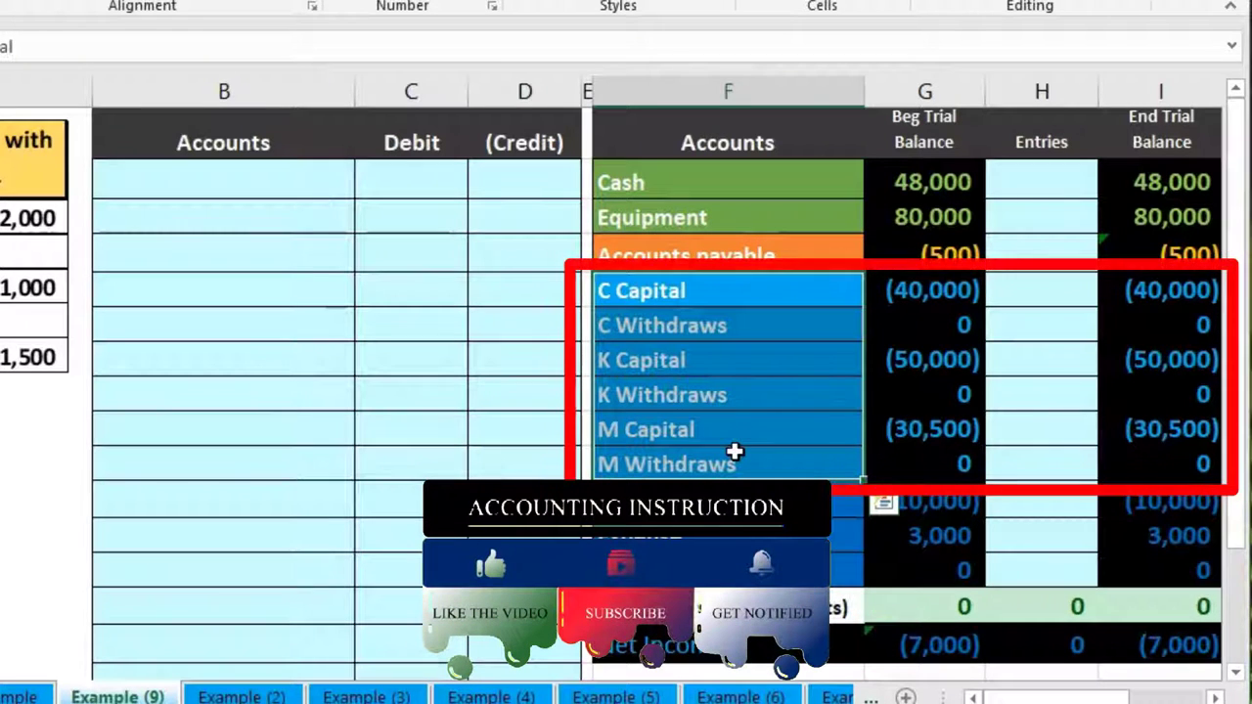
pyautogui.click(516, 397)
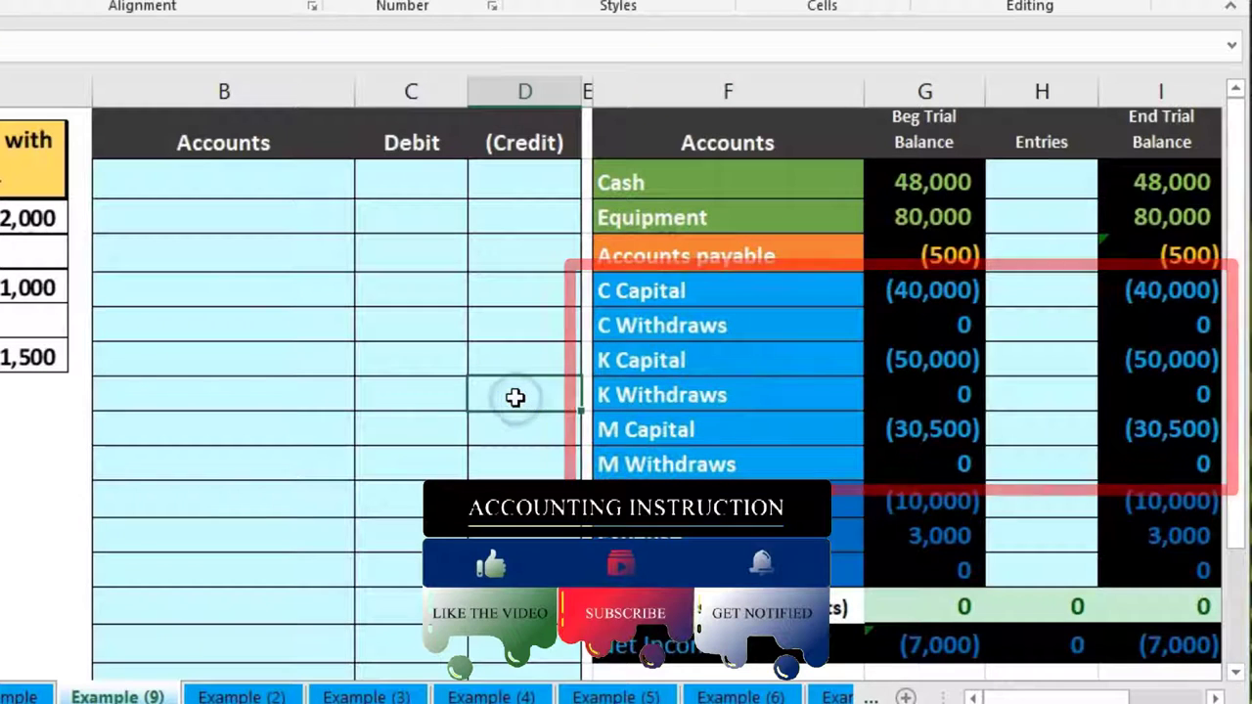
pyautogui.click(721, 297)
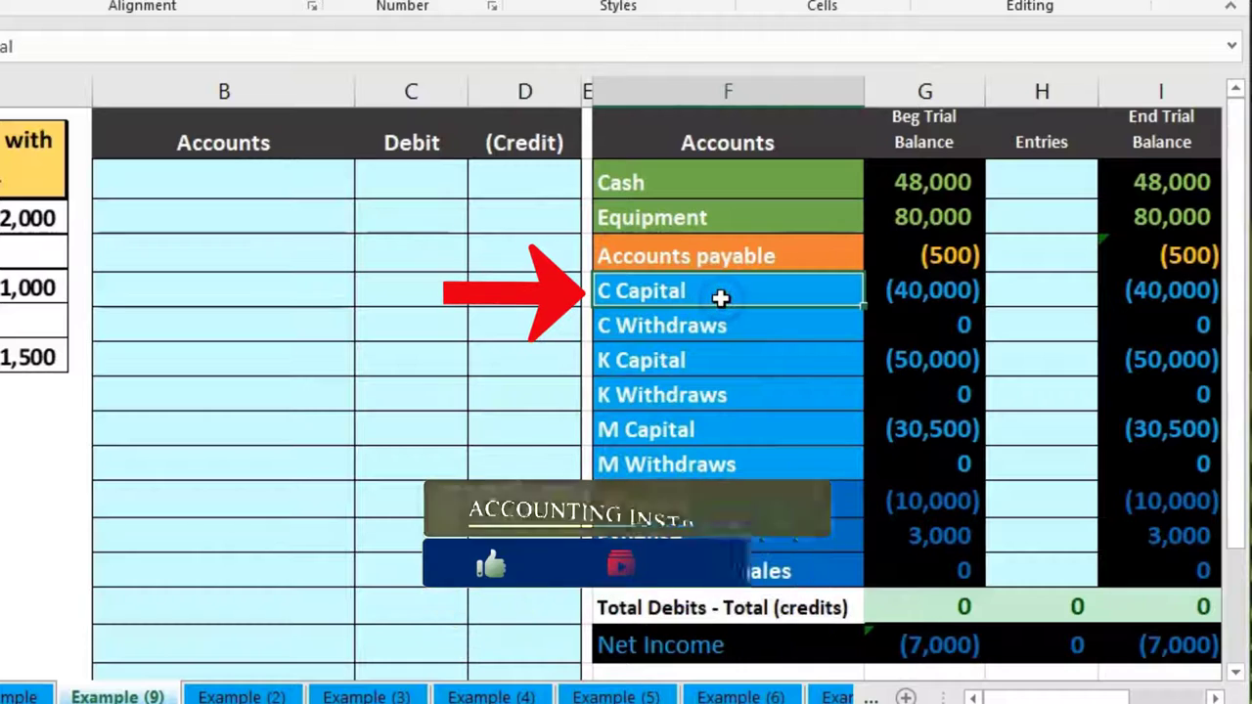
pyautogui.click(718, 319)
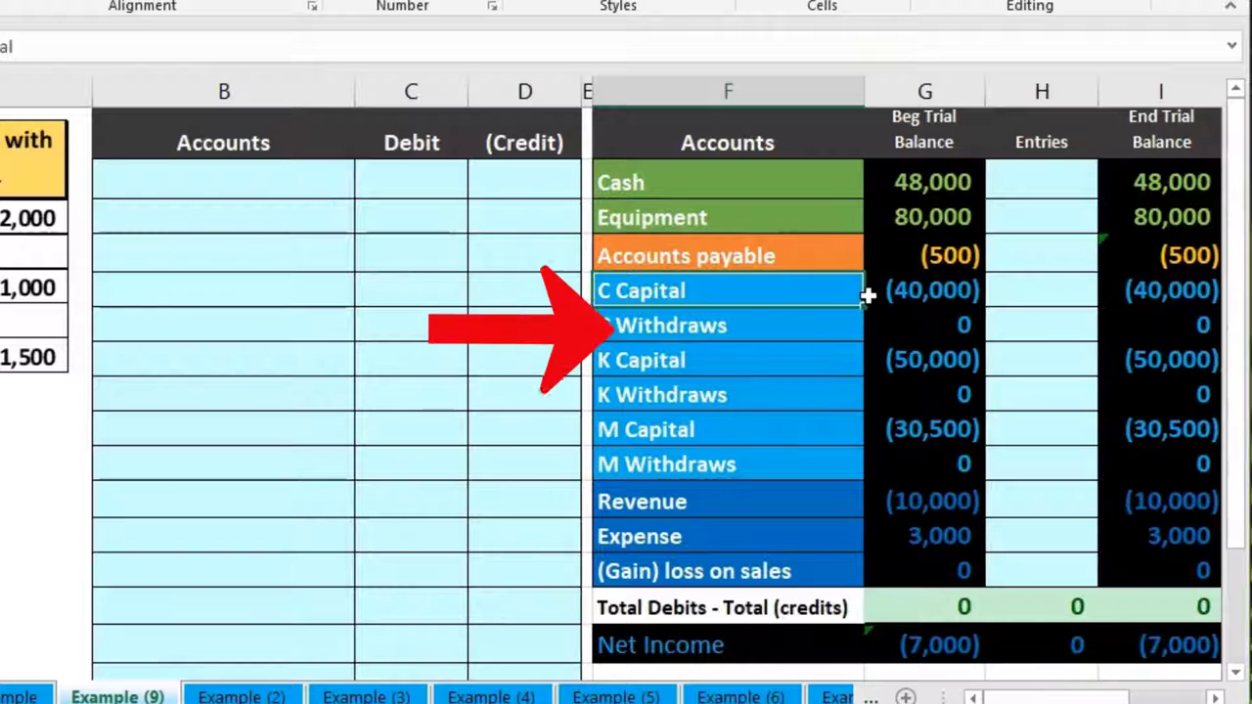
pyautogui.click(831, 327)
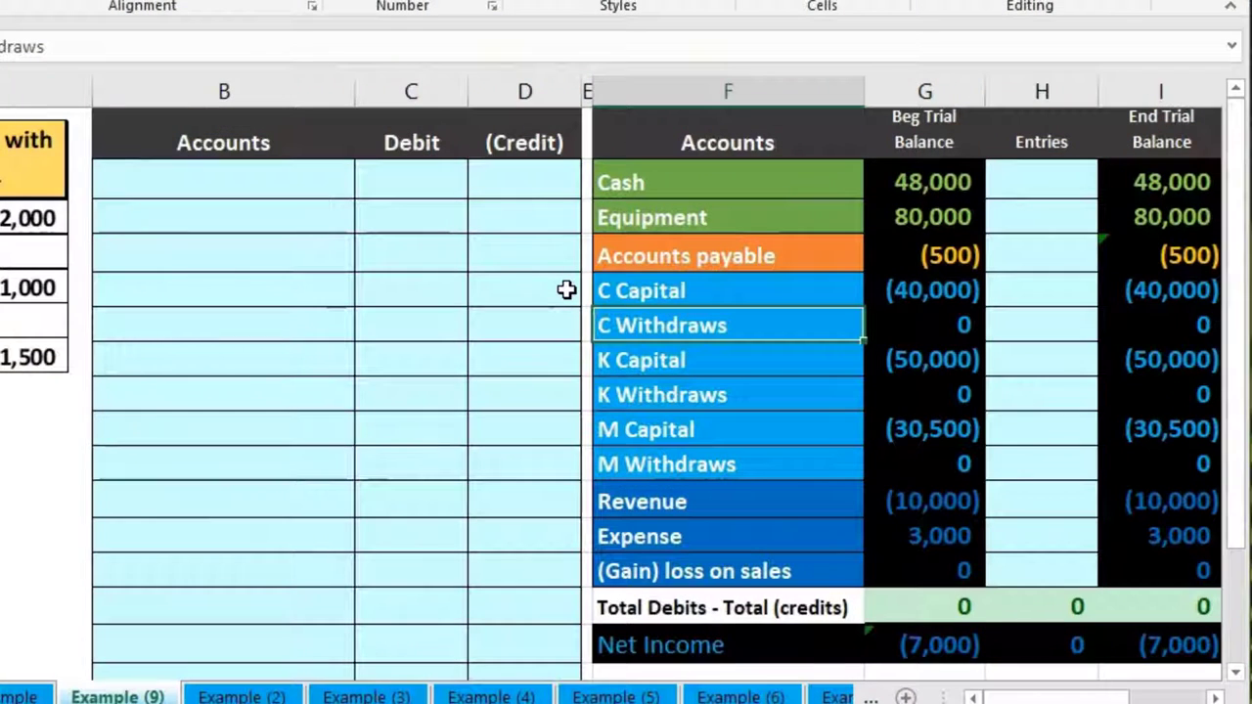
pyautogui.click(600, 290)
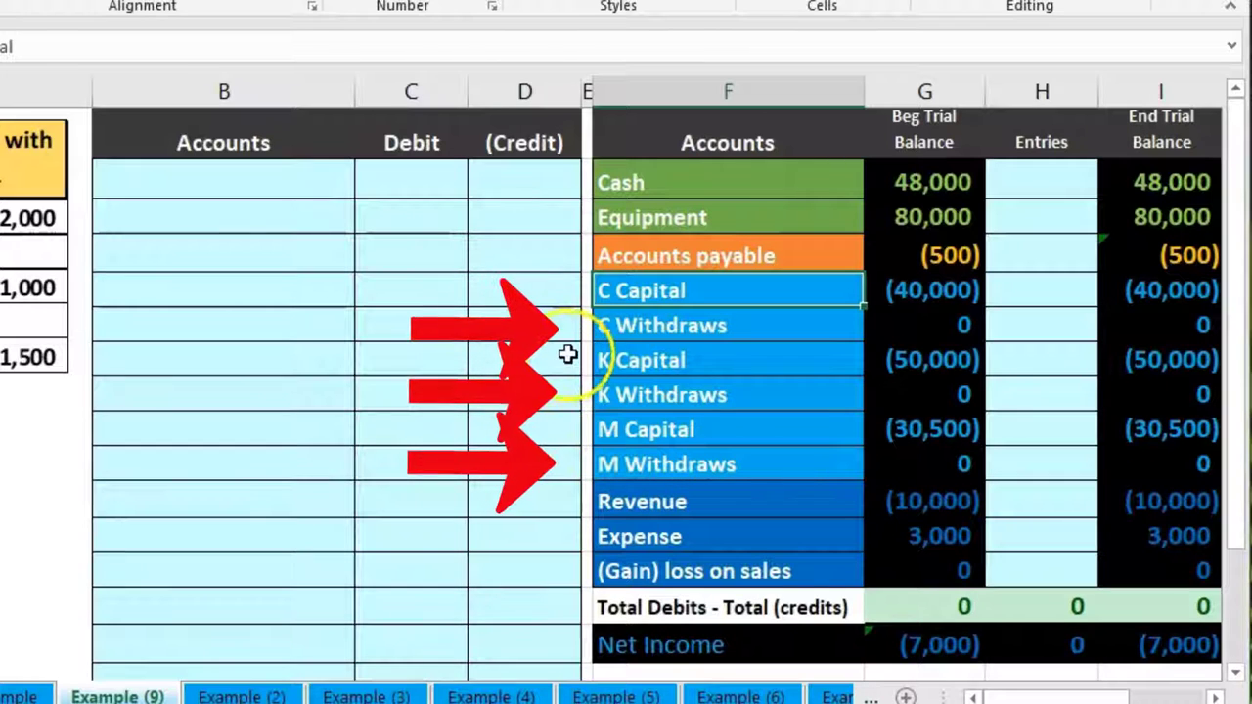
pyautogui.click(594, 327)
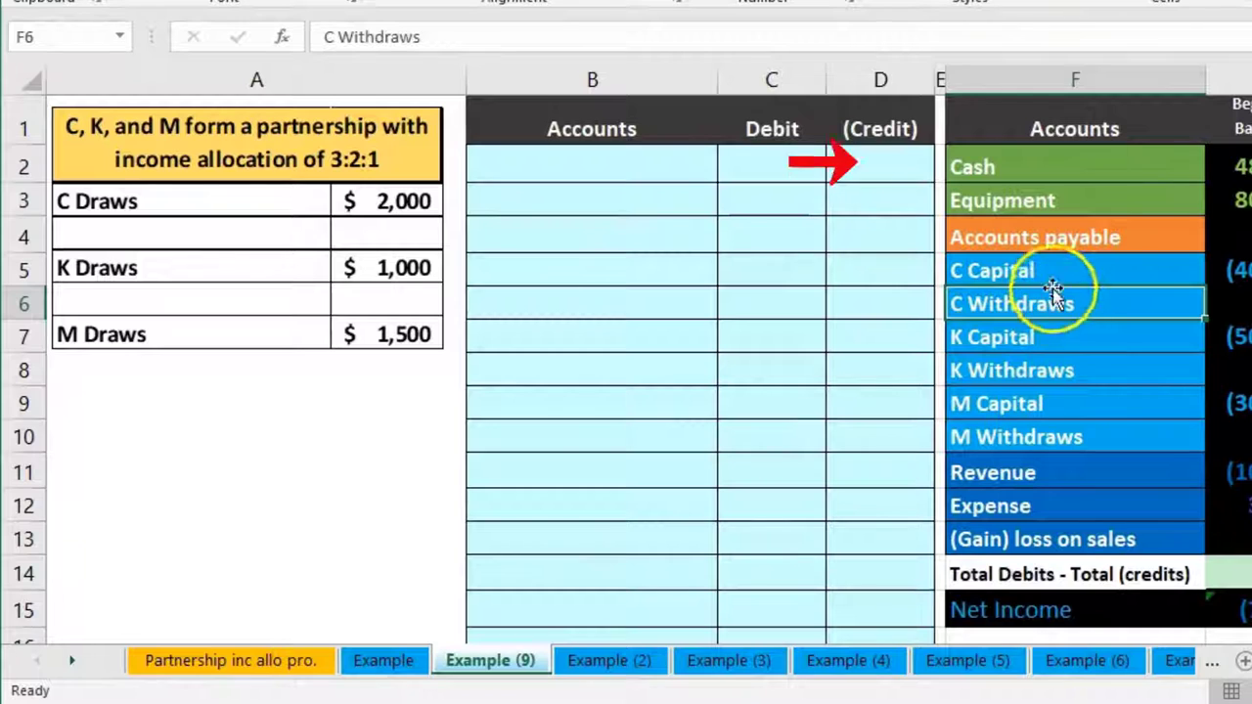
# Copy the Cash account name from the trial balance into journal cell B3 as values only
pyautogui.click(1057, 164)
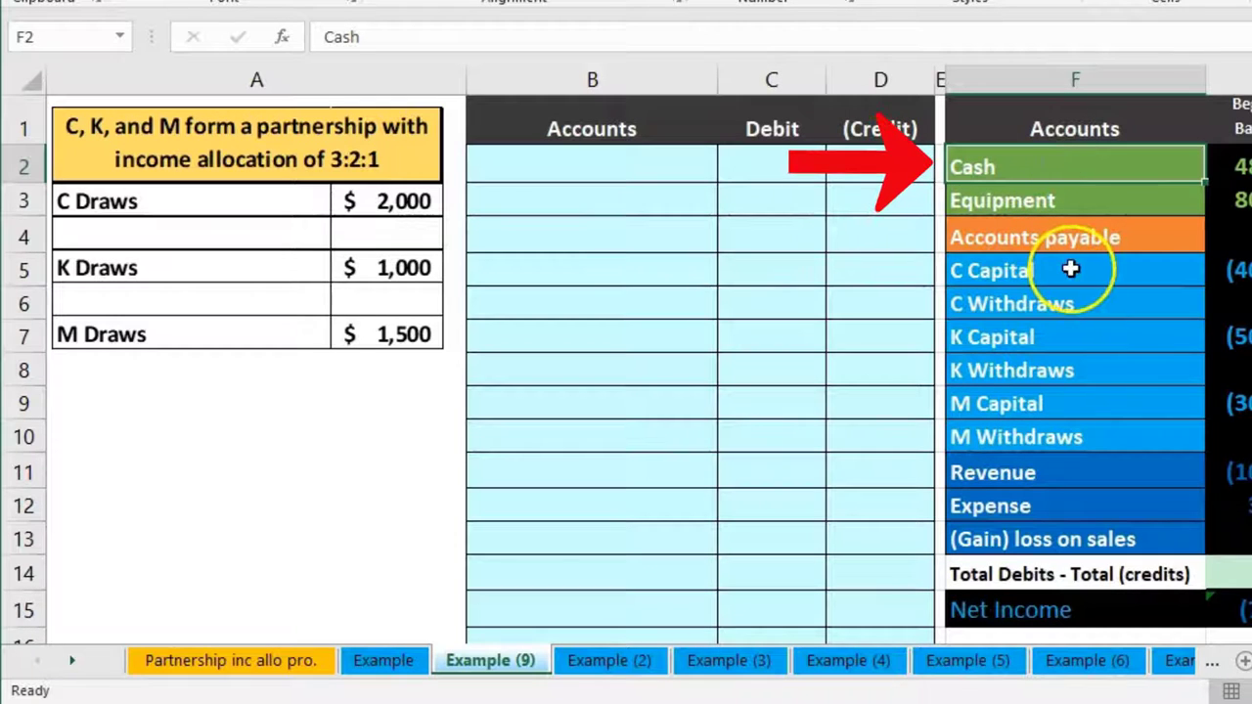
pyautogui.rightClick(1044, 166)
pyautogui.click(1068, 207)
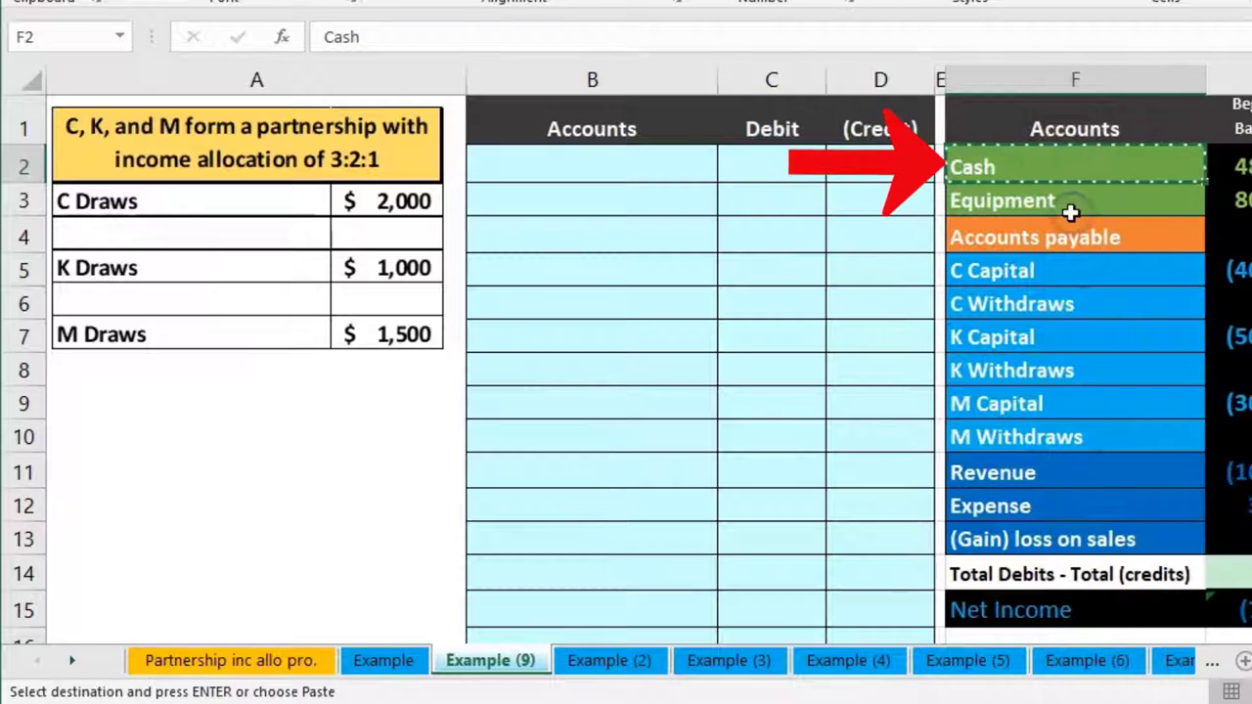
pyautogui.click(597, 194)
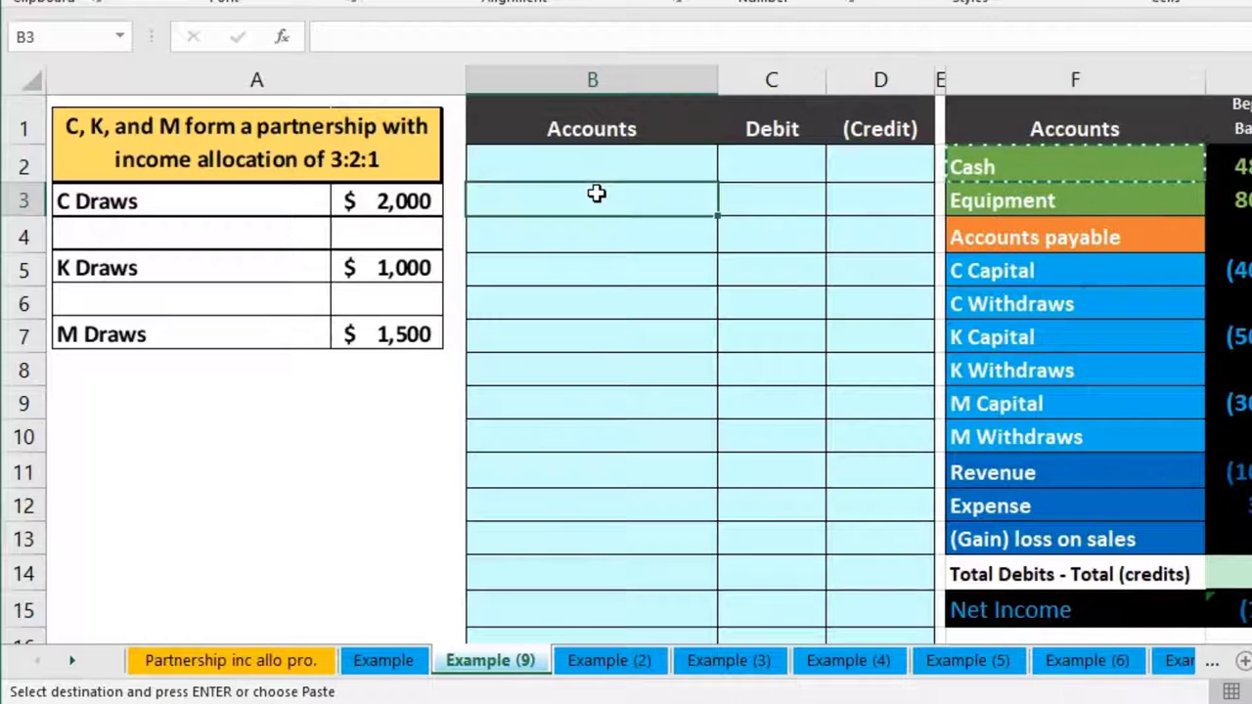
pyautogui.rightClick(596, 194)
pyautogui.click(682, 301)
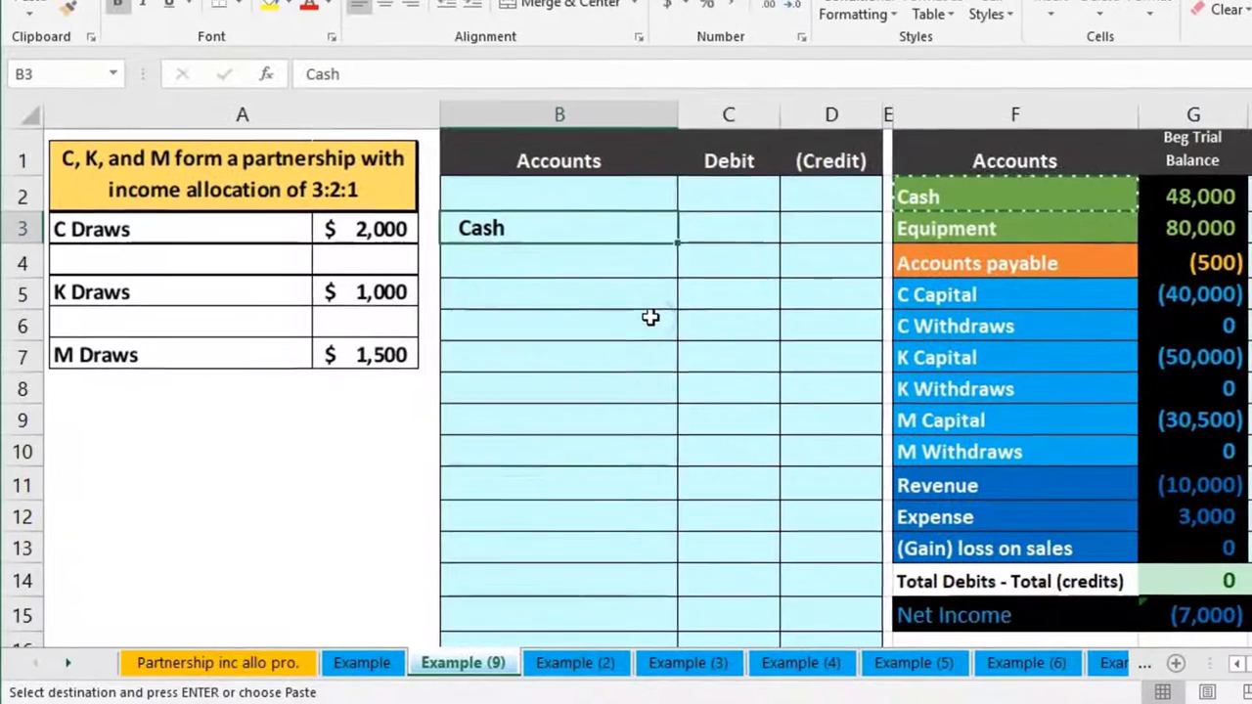
# Enter a credit of -2000 for Cash in cell D3
pyautogui.click(829, 219)
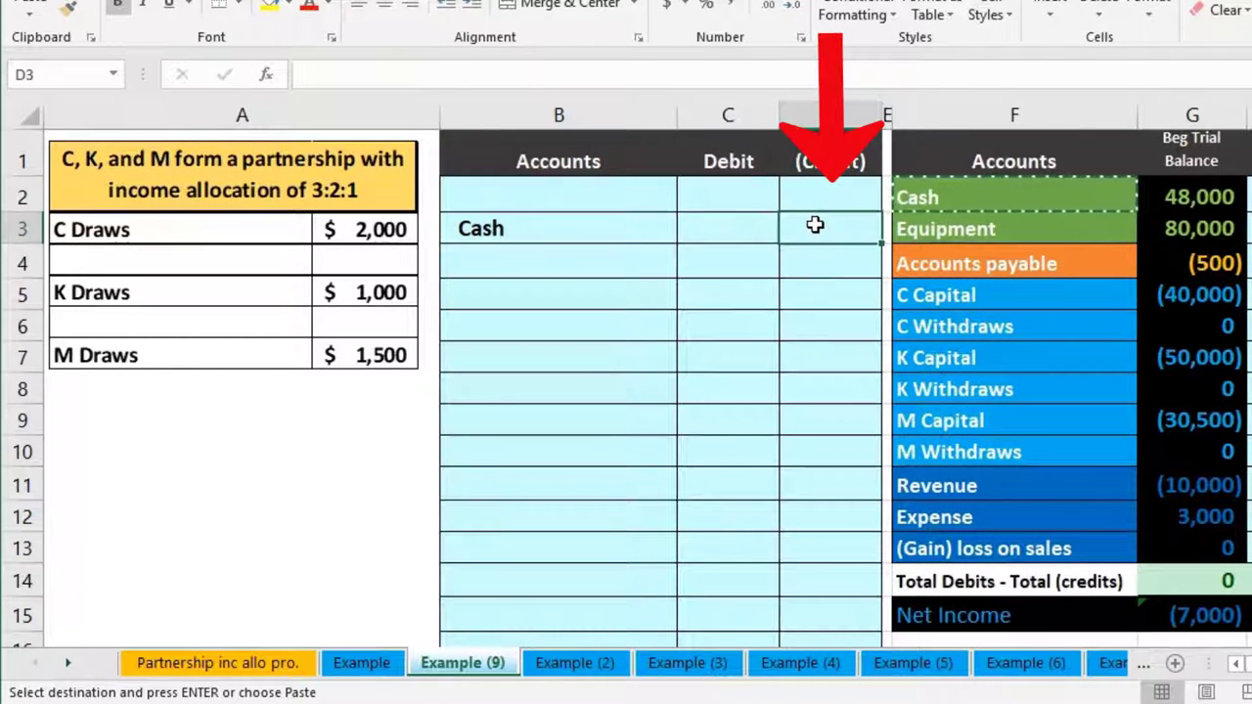
pyautogui.write('-200')
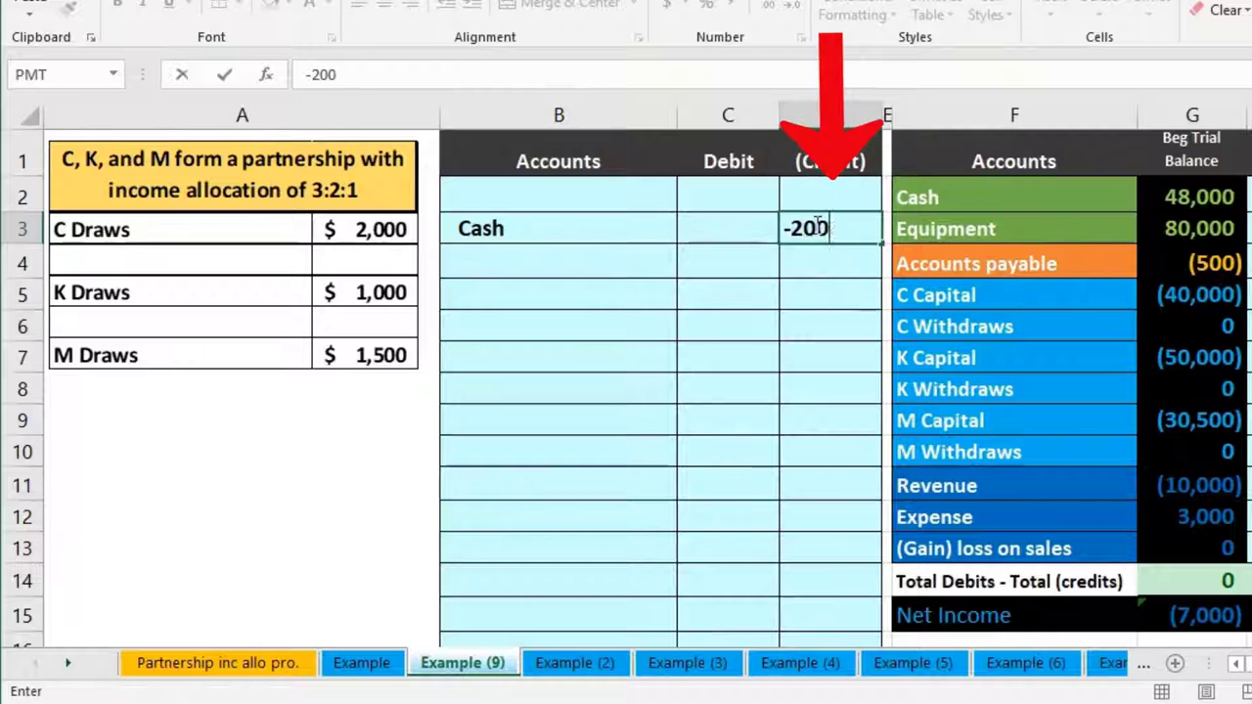
pyautogui.press('Return')
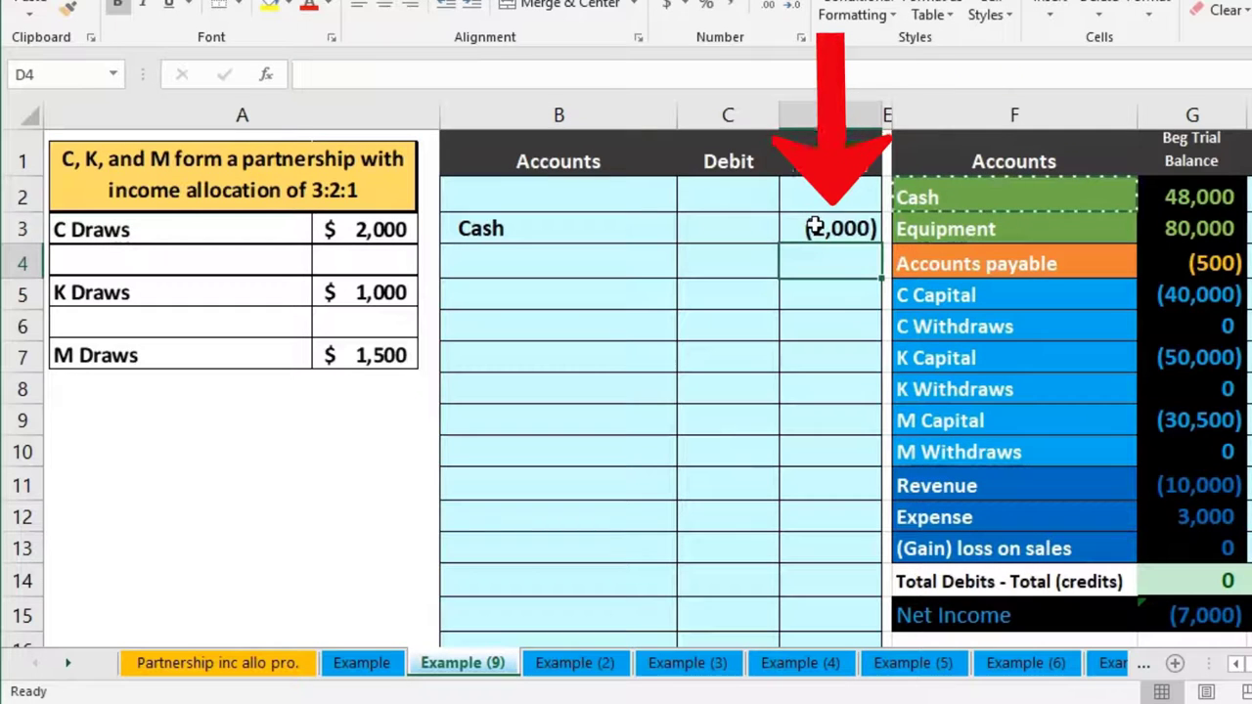
# Enter the formula -D3 in debit cell C2 to offset the Cash credit
pyautogui.click(744, 206)
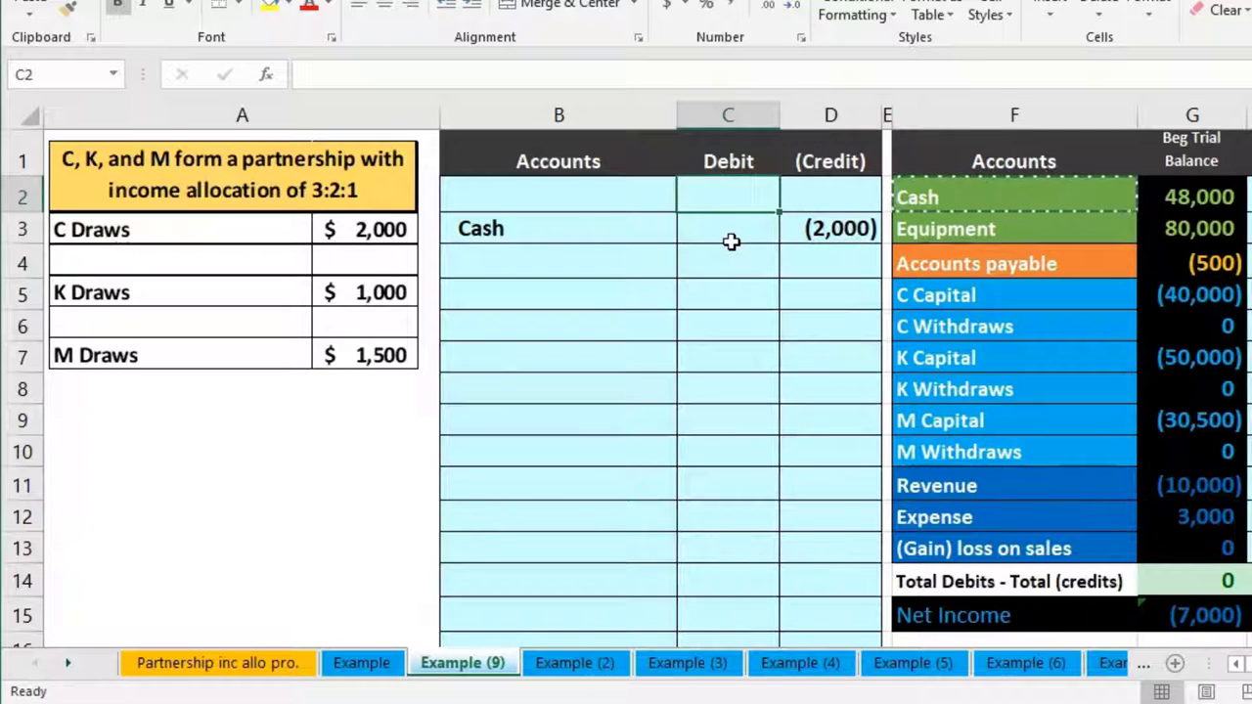
pyautogui.write('-')
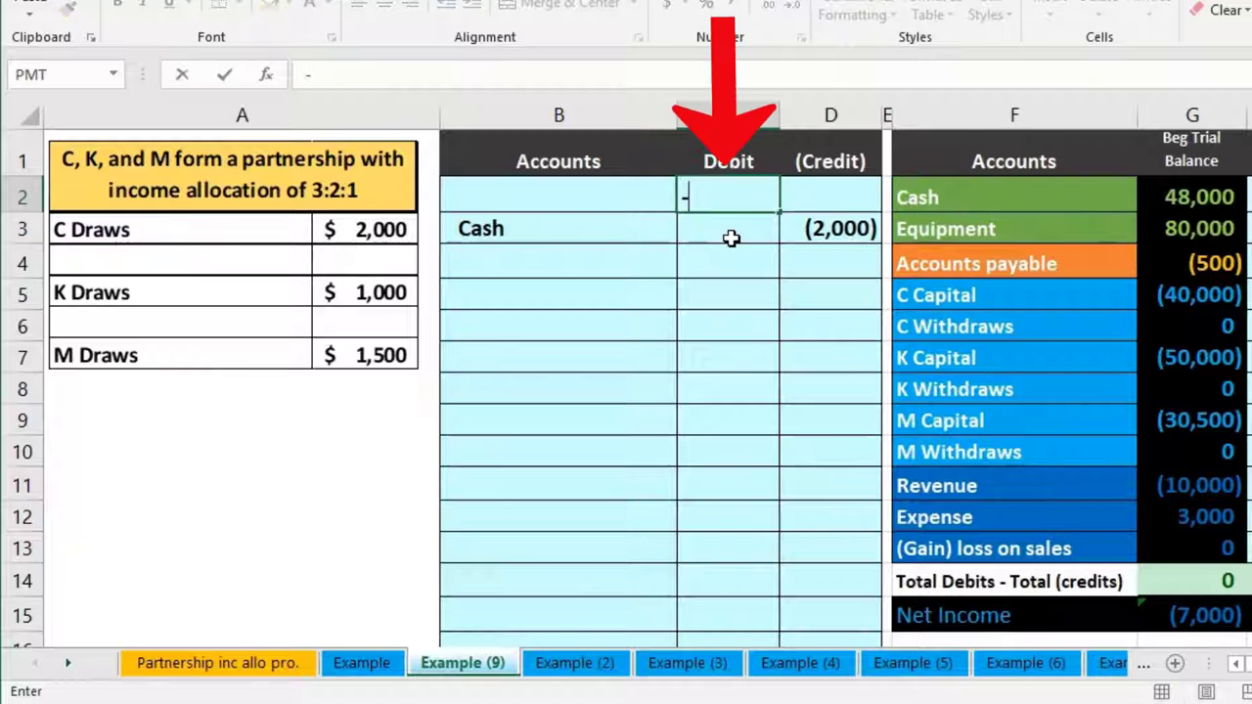
pyautogui.press('Down')
pyautogui.press('Right')
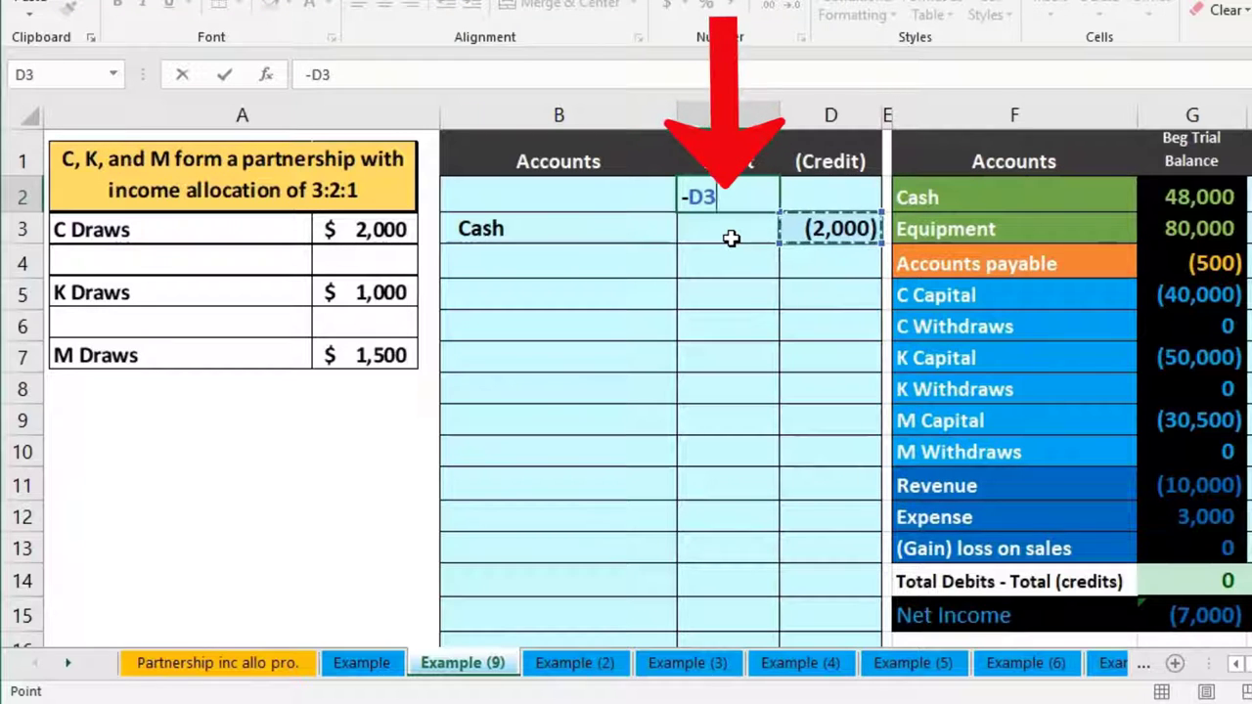
pyautogui.press('Return')
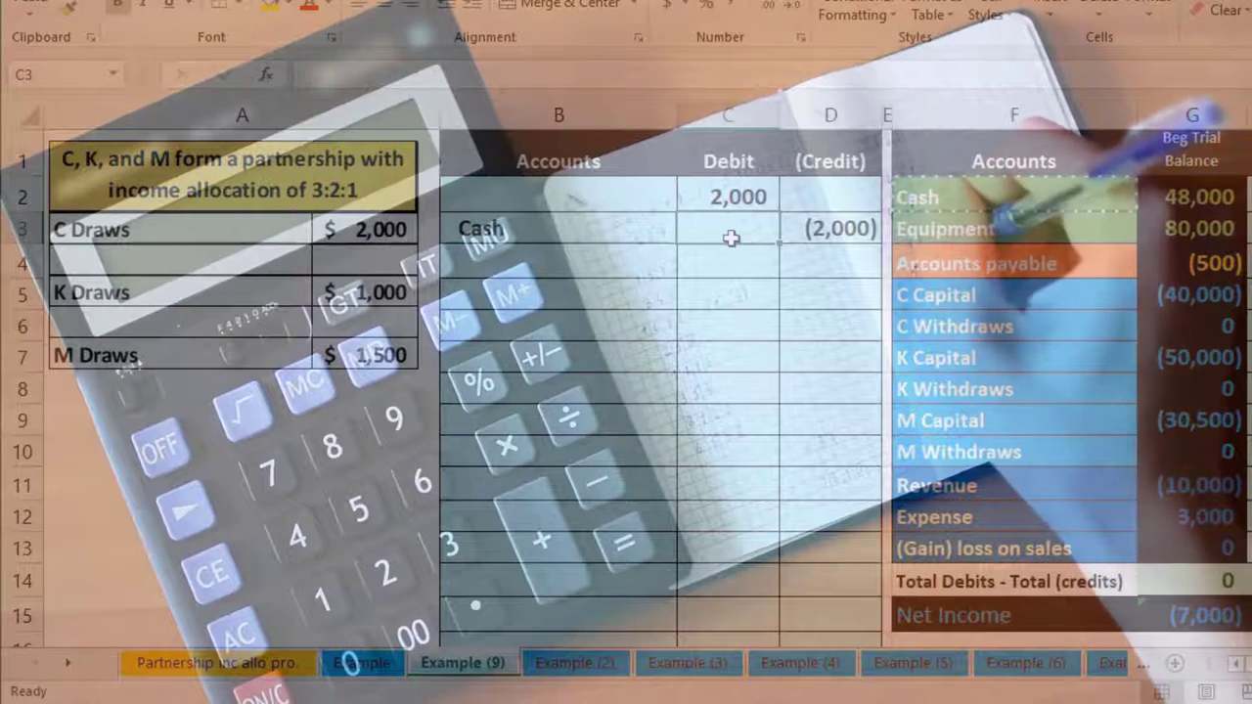
# Copy the C Withdraws account name from the trial balance into journal cell B2 as values only
pyautogui.click(934, 326)
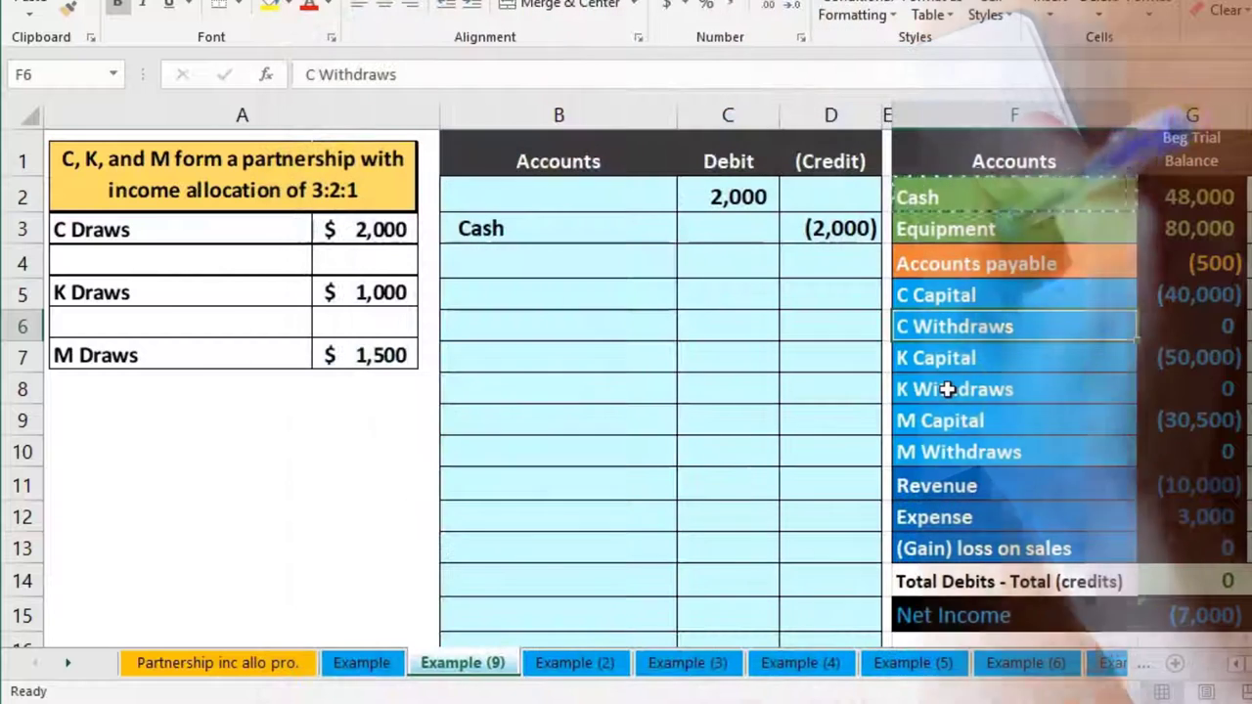
pyautogui.rightClick(1019, 324)
pyautogui.click(1052, 370)
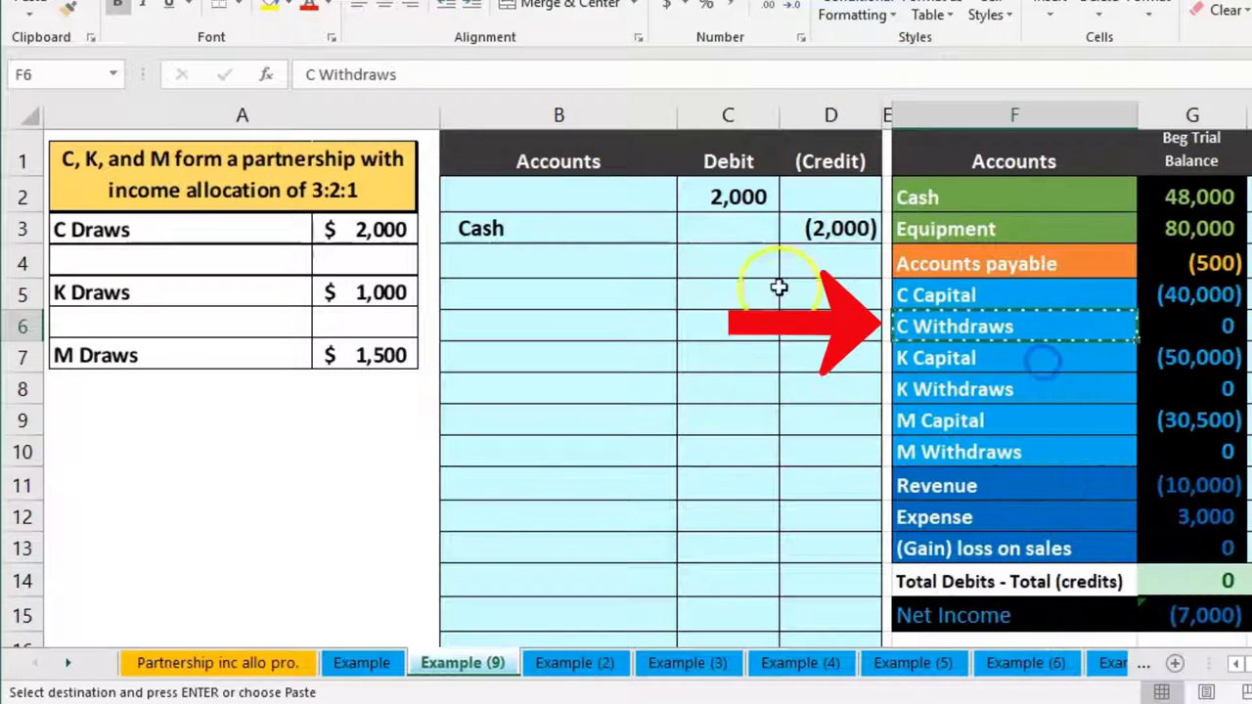
pyautogui.click(569, 209)
pyautogui.rightClick(564, 192)
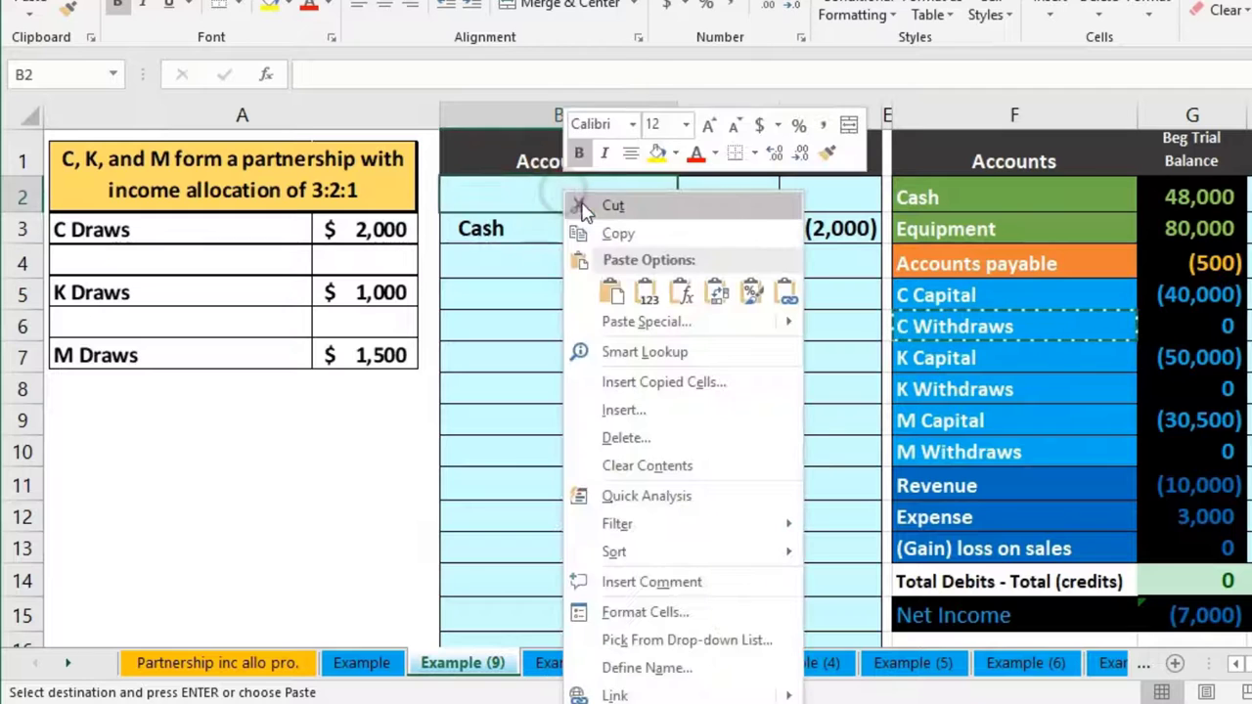
pyautogui.click(646, 290)
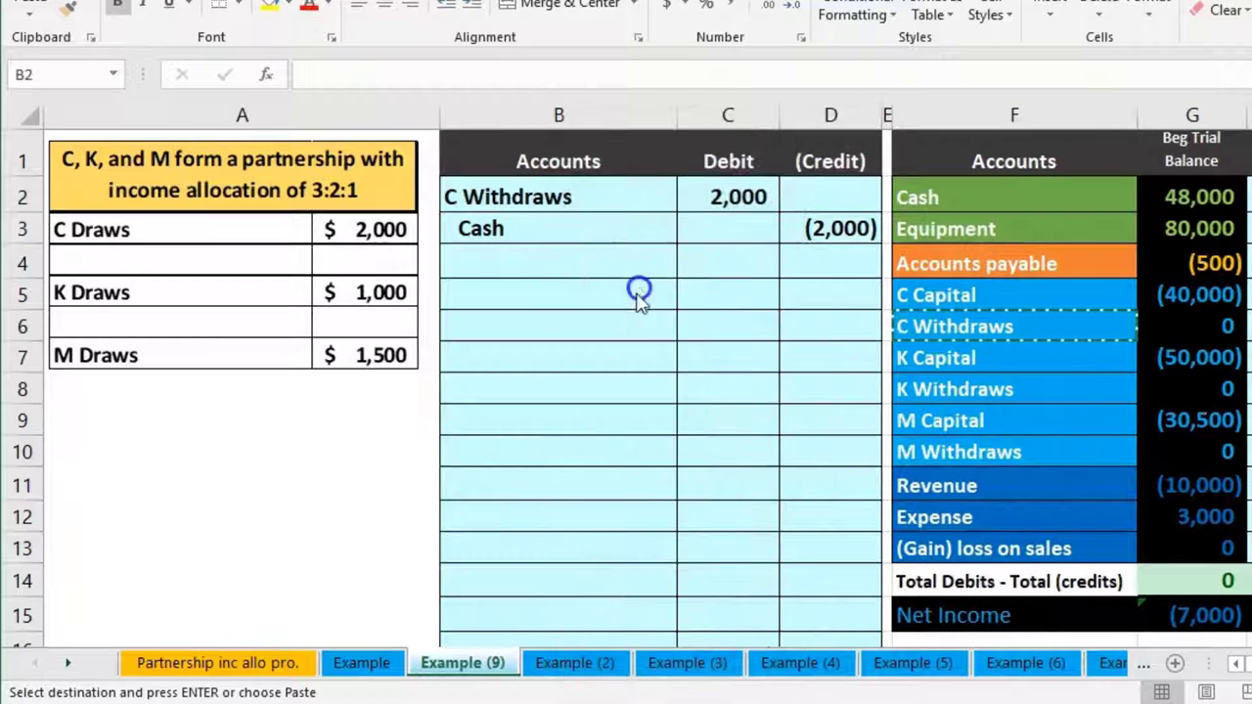
# Post C's 2,000 withdrawal debit to the trial balance by entering =C2 in the C Withdraws entries cell H6
pyautogui.click(585, 388)
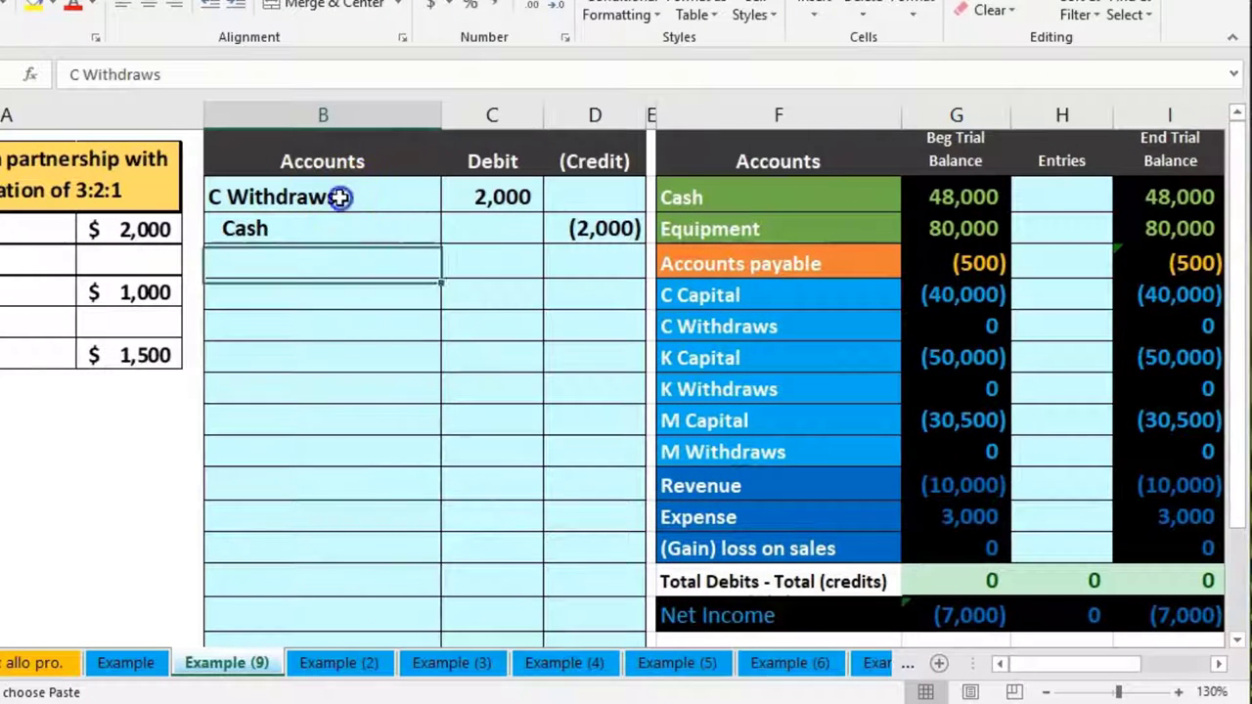
pyautogui.moveTo(339, 197); pyautogui.dragTo(503, 197)
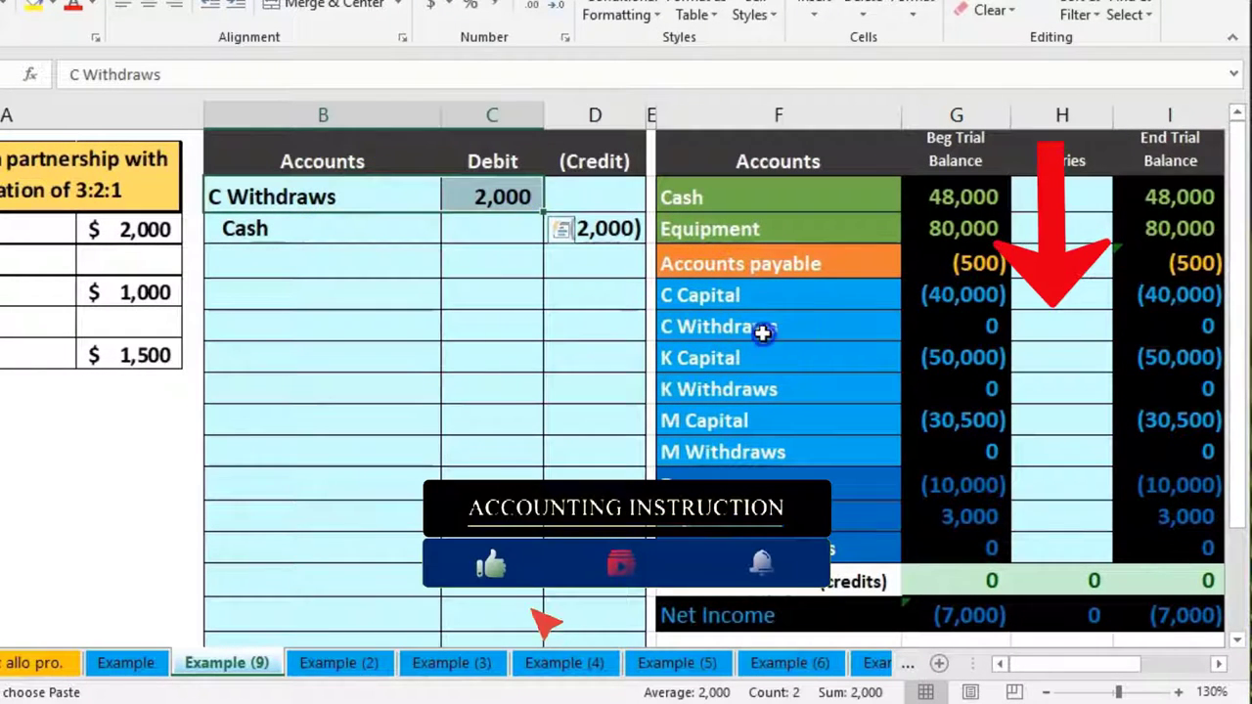
pyautogui.click(942, 321)
pyautogui.click(1057, 315)
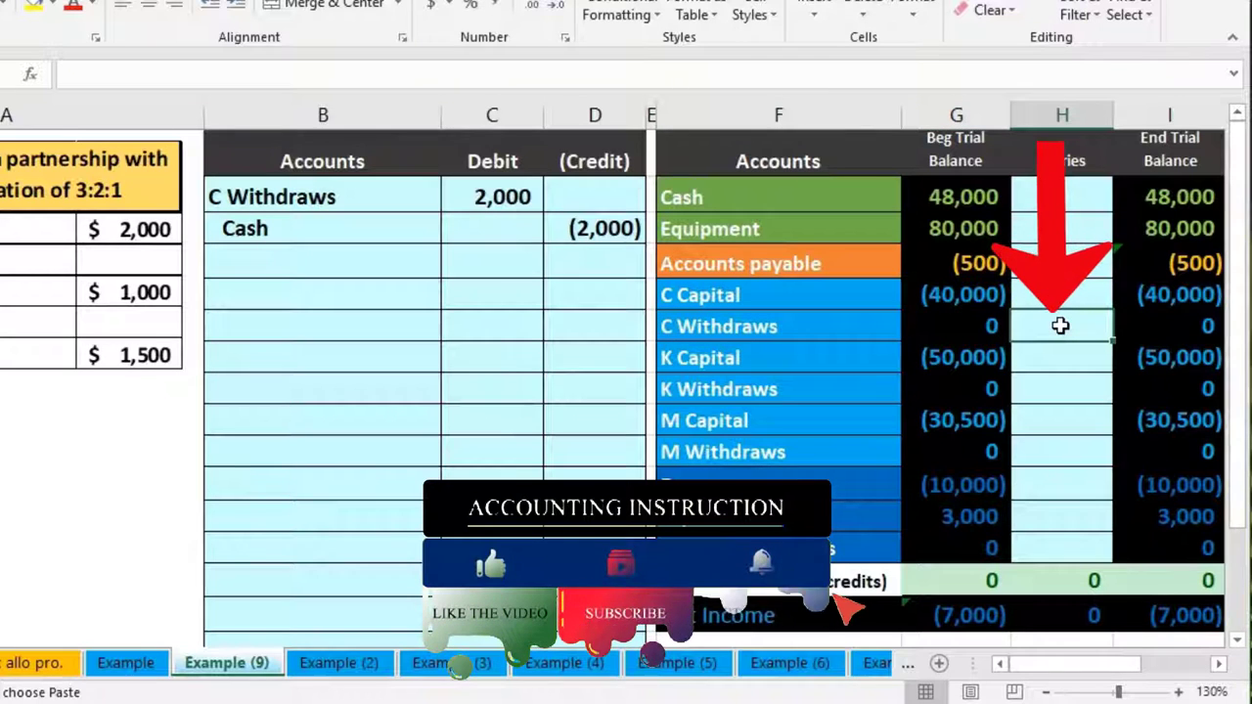
pyautogui.write('=')
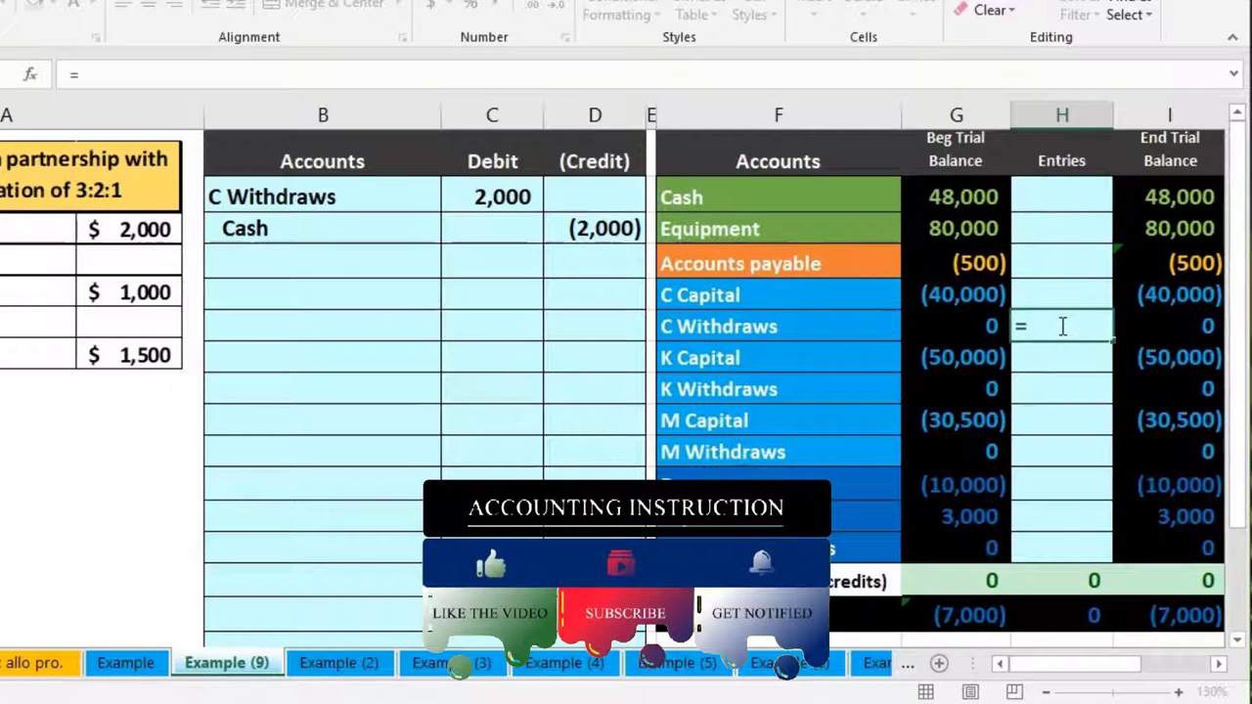
pyautogui.click(514, 199)
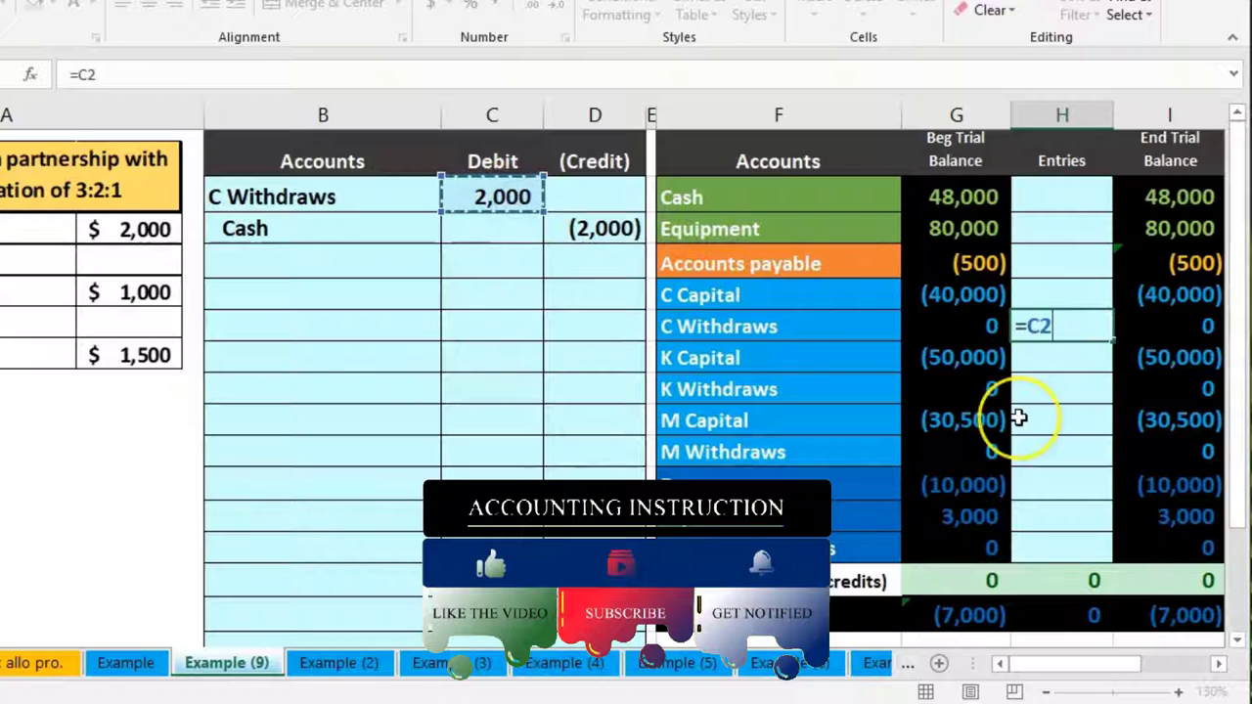
pyautogui.press('Return')
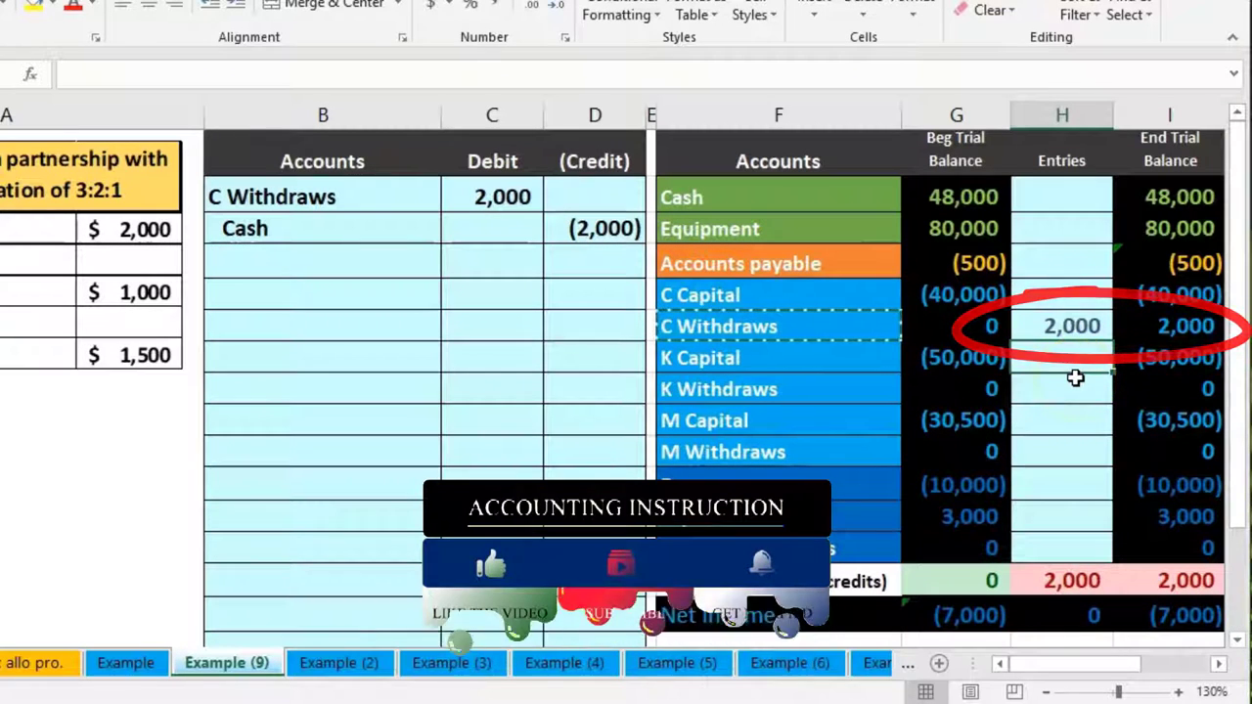
# Examine the ending balances of C Capital and C Withdraws, including their combined total, and the posted C Withdraws entry
pyautogui.click(1147, 328)
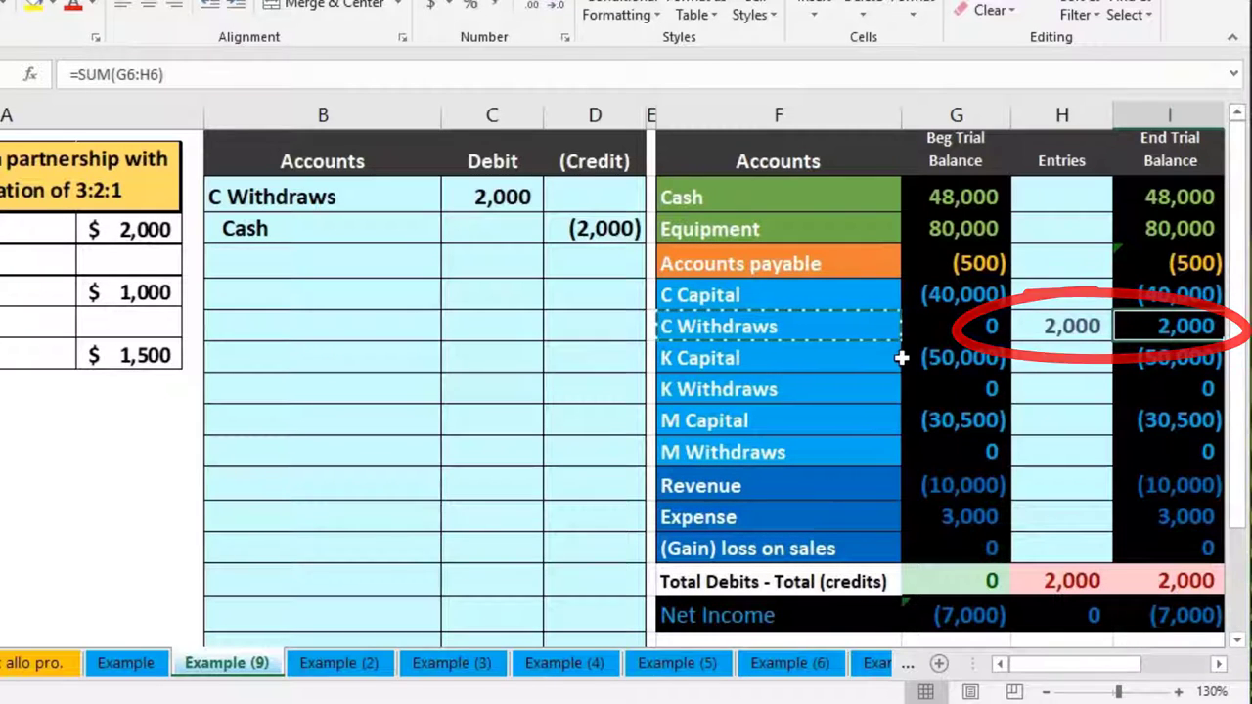
pyautogui.click(1114, 303)
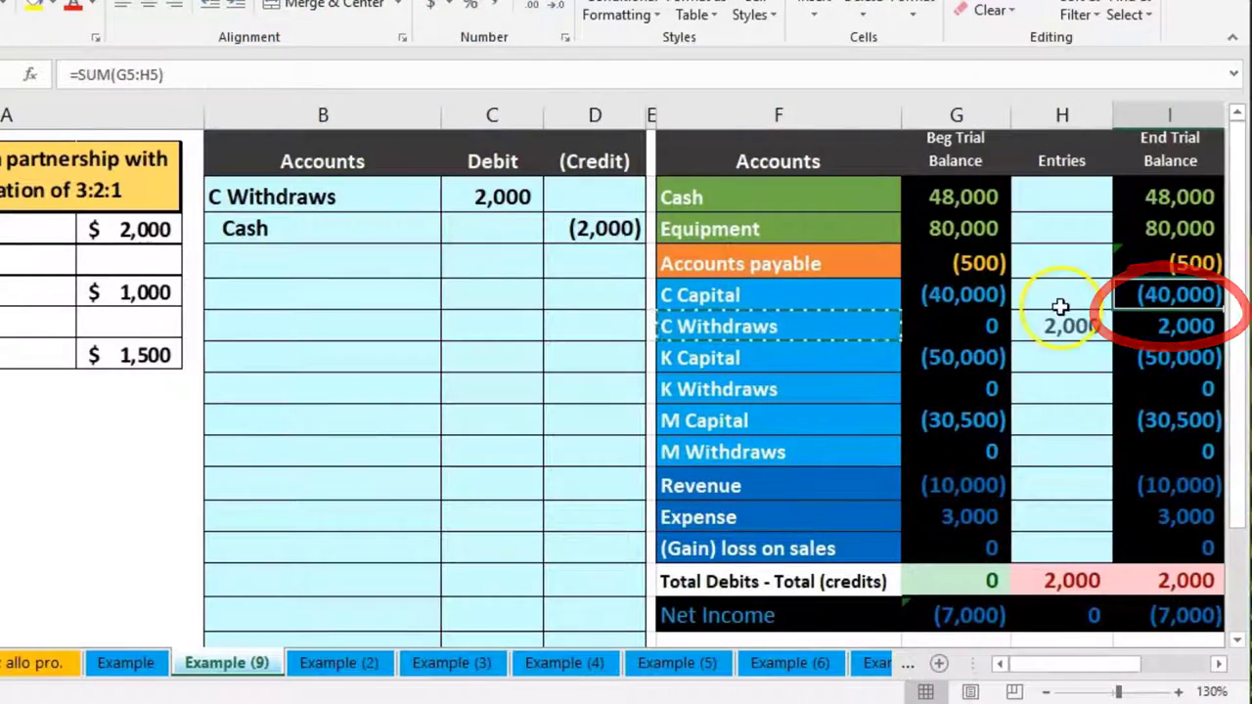
pyautogui.moveTo(1152, 298); pyautogui.dragTo(1151, 315)
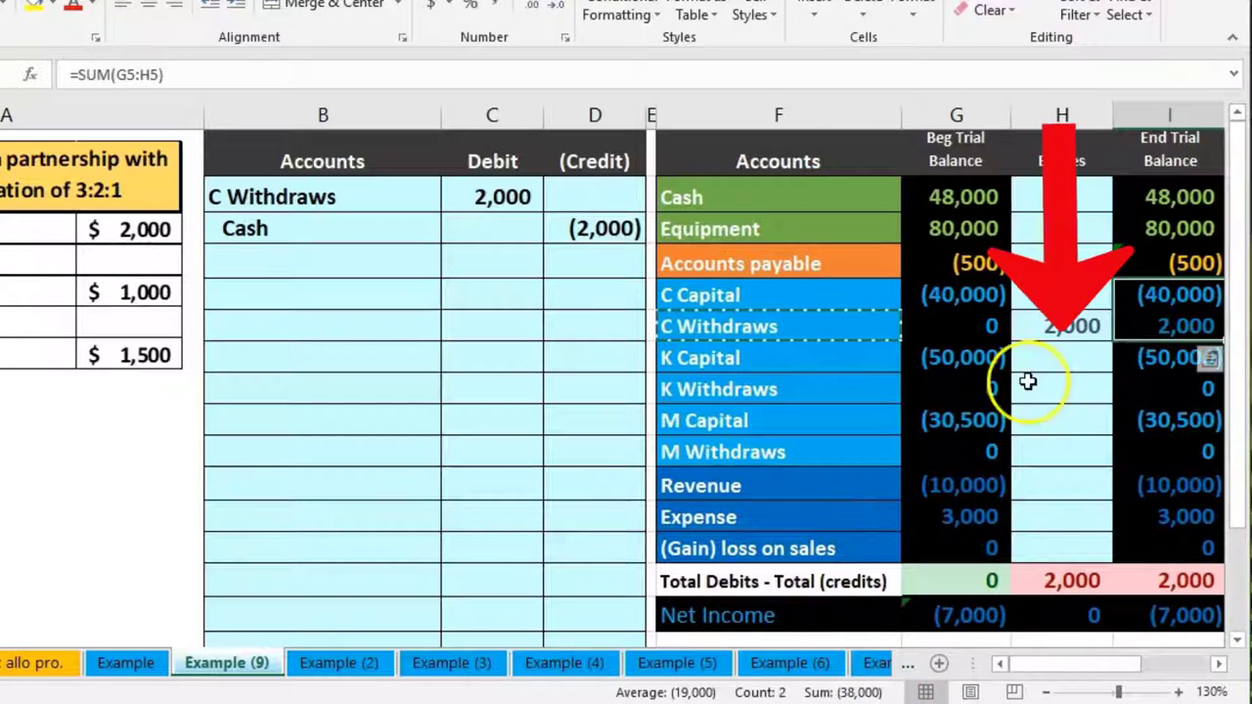
pyautogui.click(1047, 331)
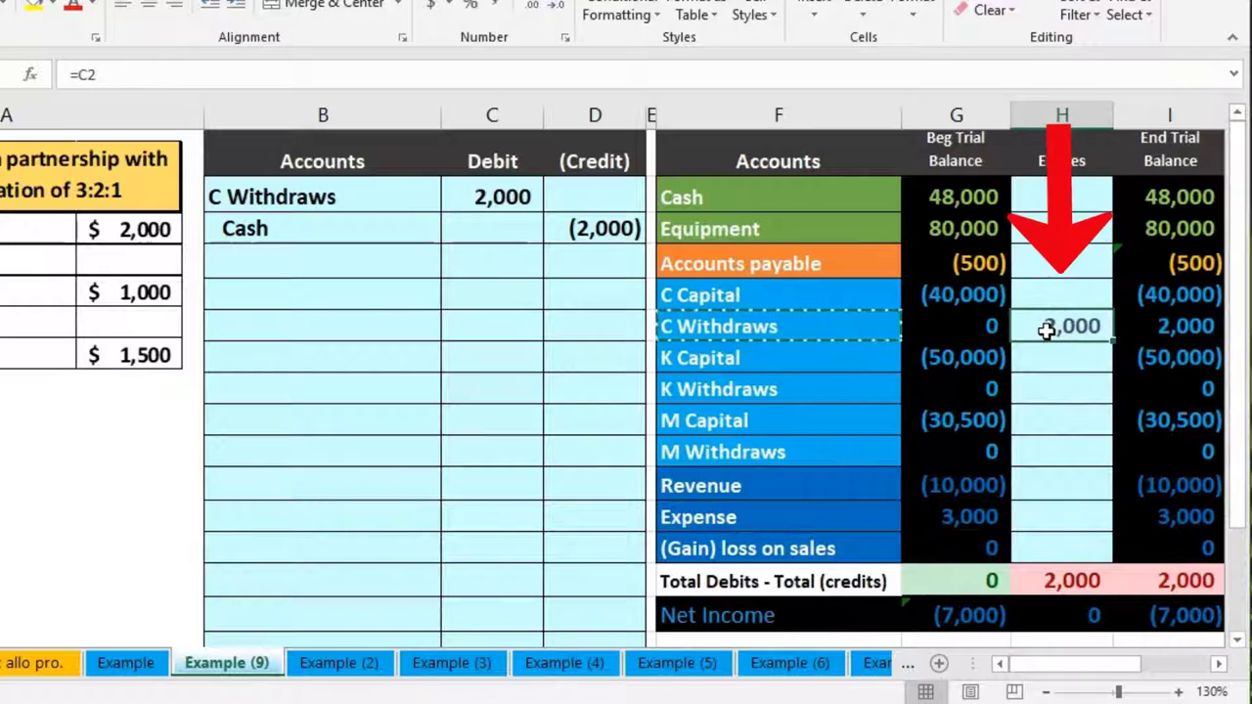
pyautogui.click(1142, 291)
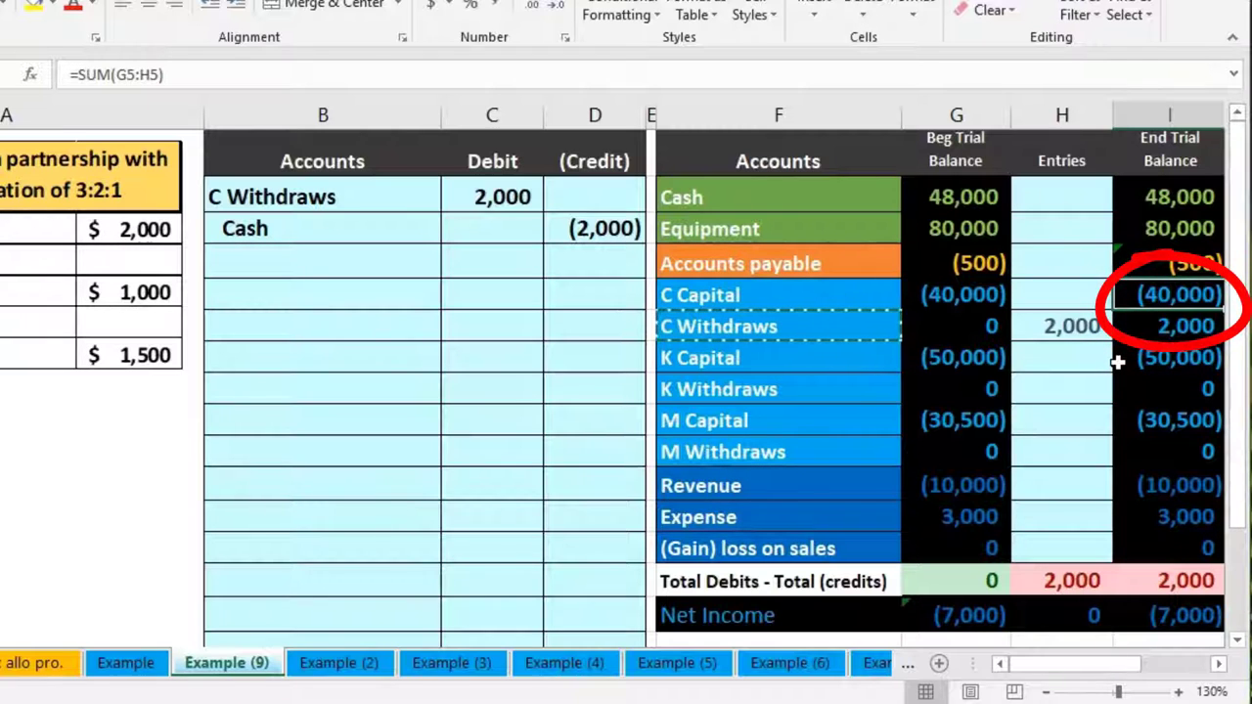
# Post the first Cash credit to the trial balance by entering =D3 in the Cash entries cell H2
pyautogui.click(1044, 197)
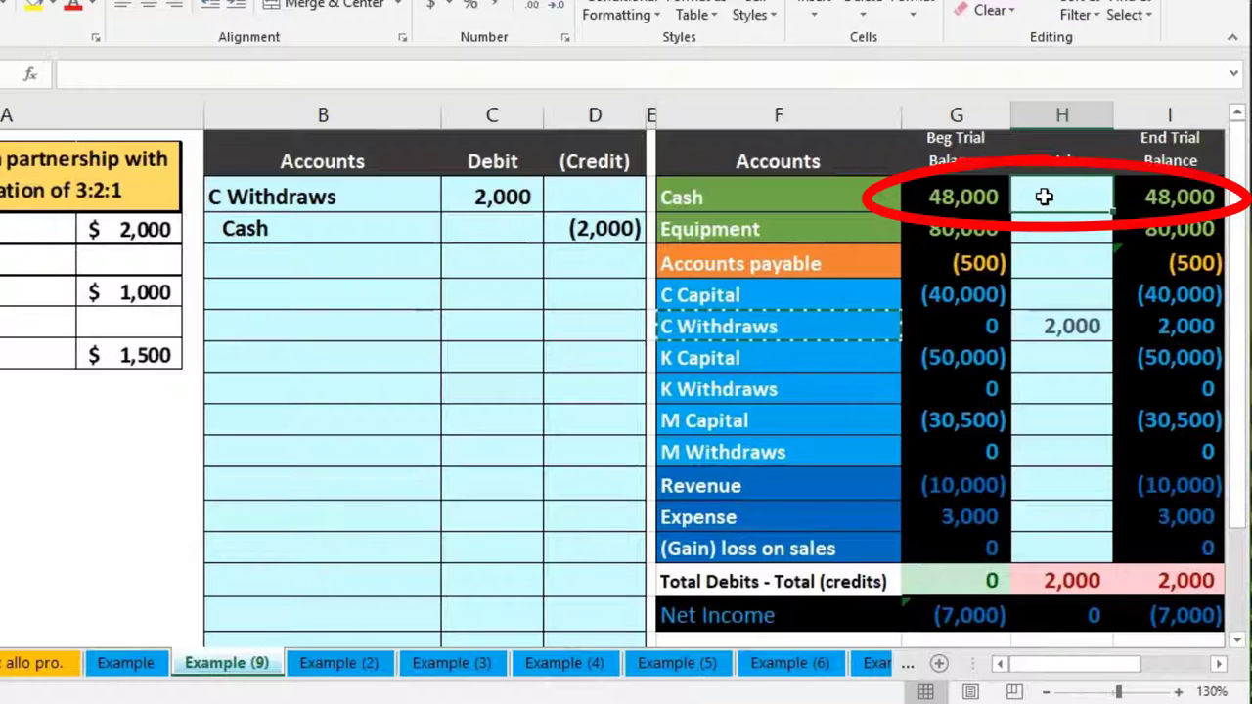
pyautogui.write('=')
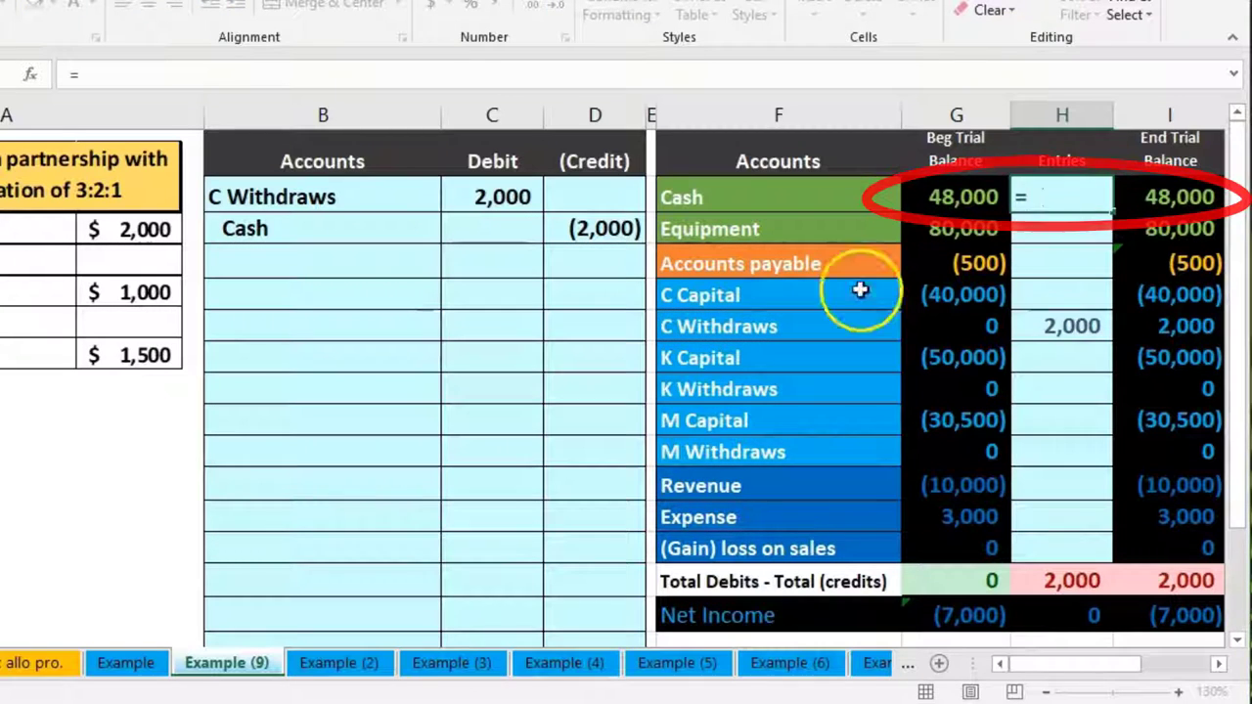
pyautogui.click(626, 223)
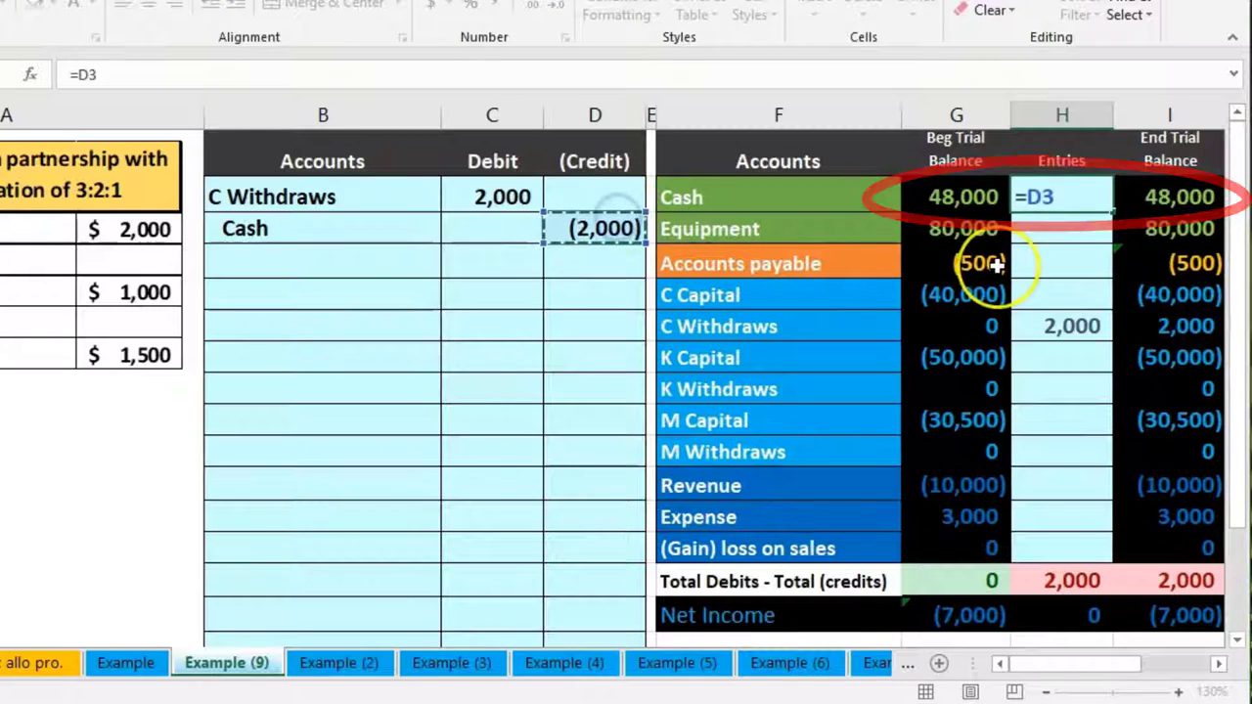
pyautogui.press('Return')
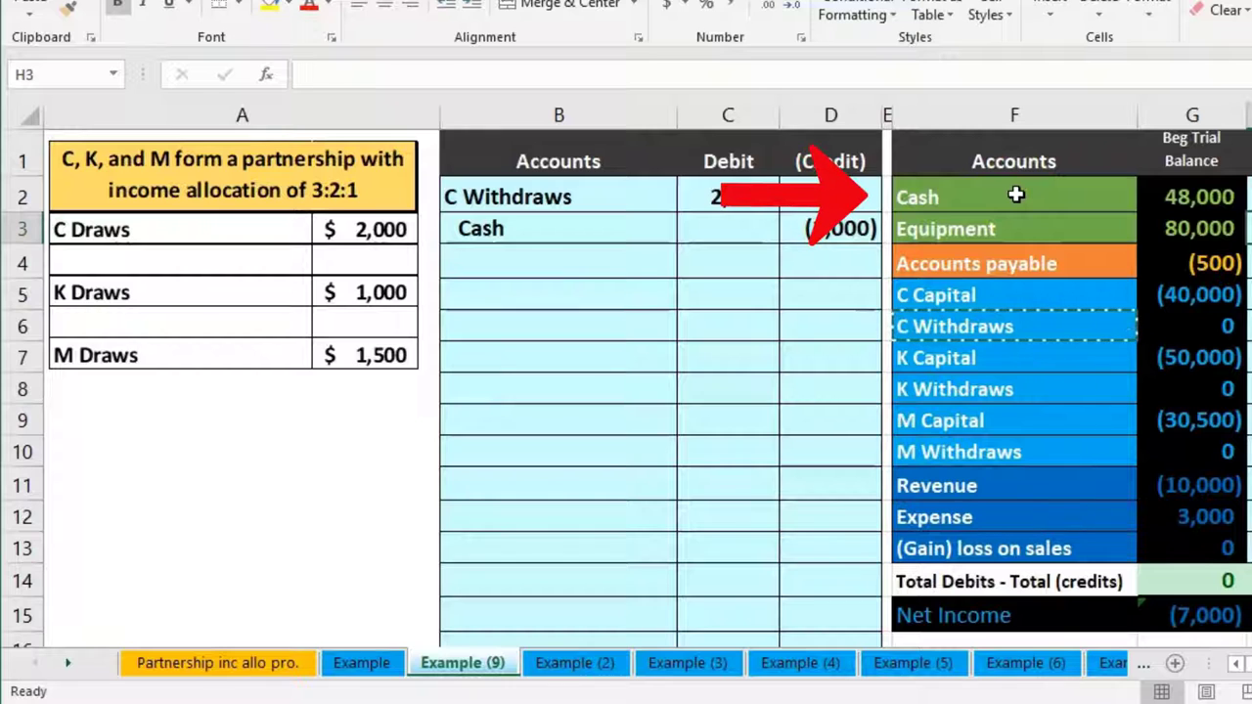
# Copy the Cash account name from the trial balance into journal cell B6 as values only
pyautogui.click(1016, 195)
pyautogui.rightClick(1016, 195)
pyautogui.click(1036, 235)
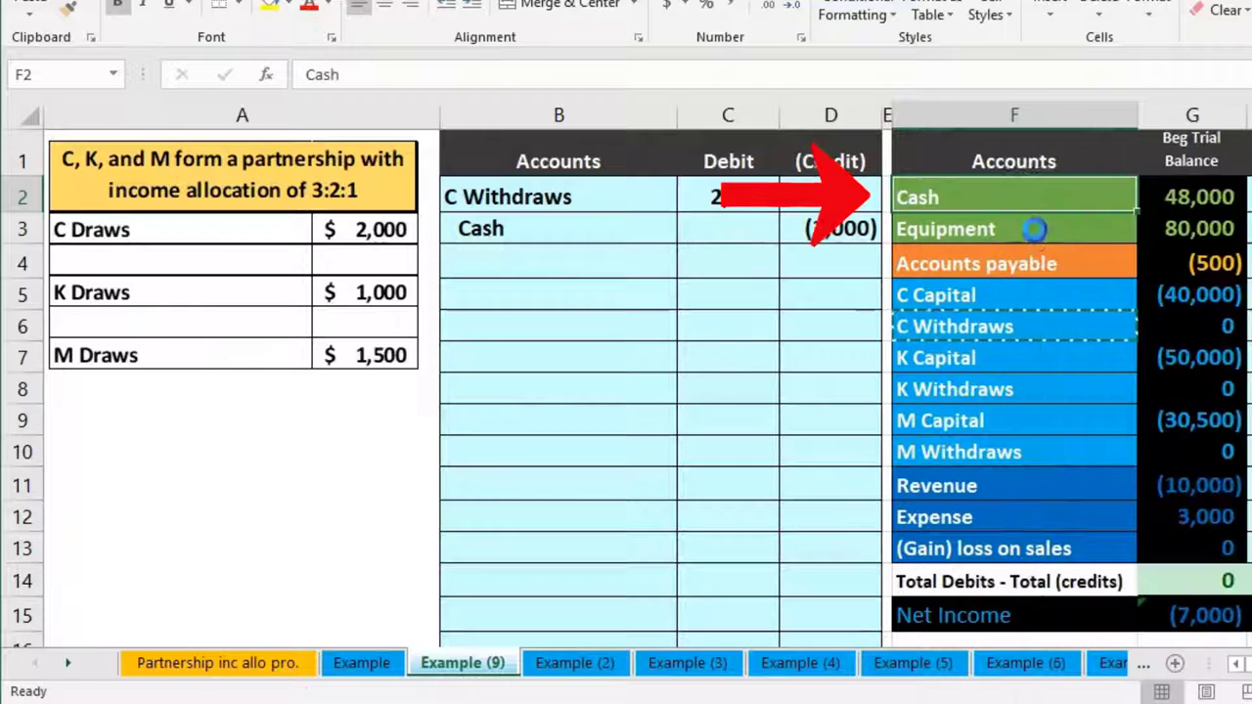
pyautogui.click(565, 267)
pyautogui.click(548, 294)
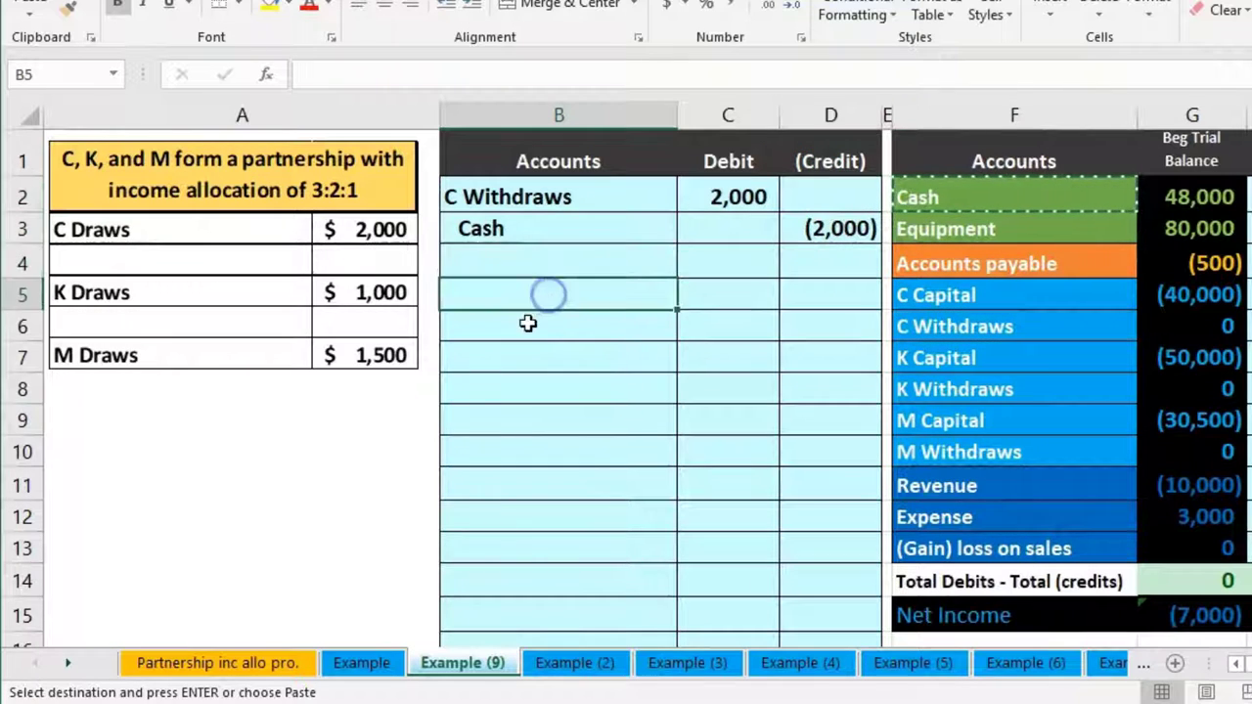
pyautogui.click(529, 325)
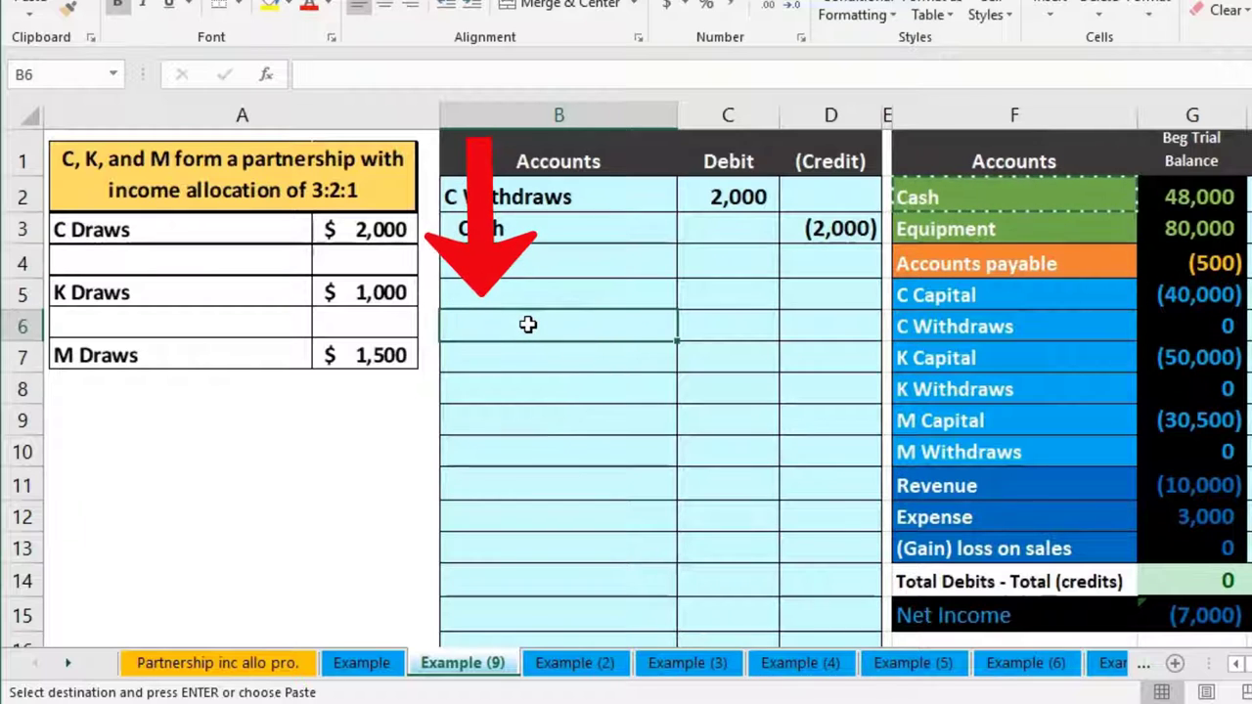
pyautogui.rightClick(529, 325)
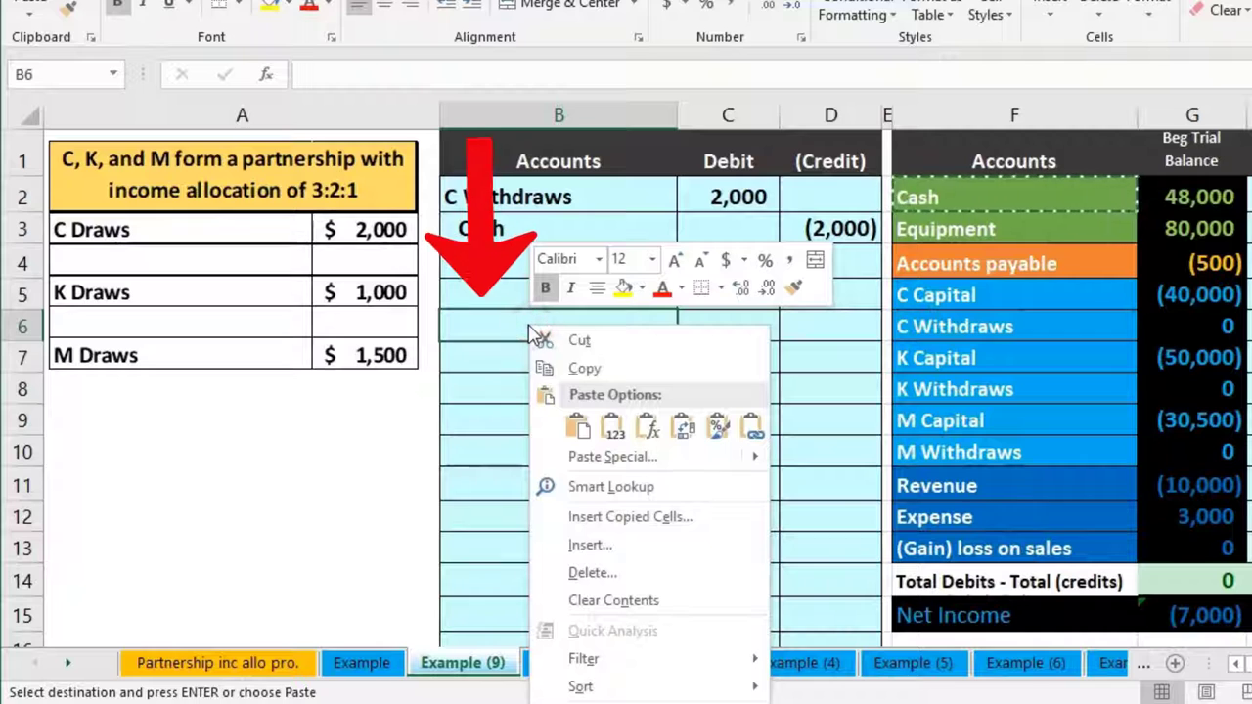
pyautogui.click(609, 427)
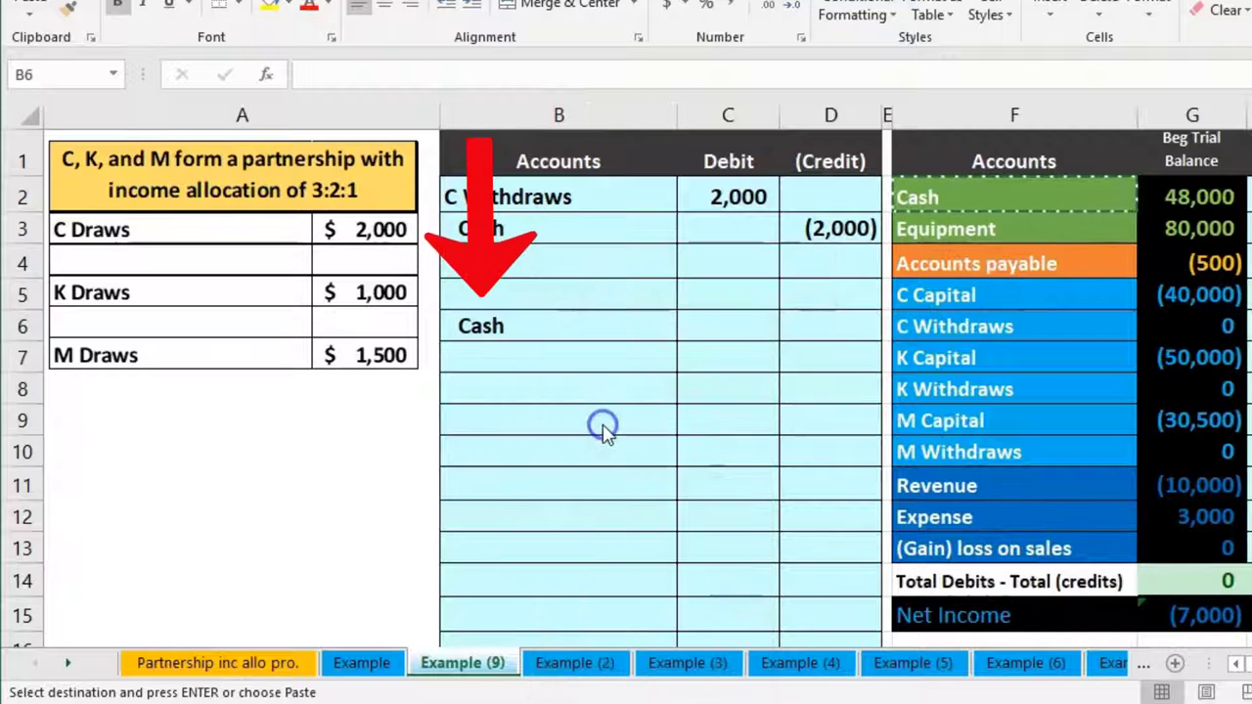
# Enter a credit of -1000 for Cash in cell D6 for K's draw
pyautogui.click(817, 321)
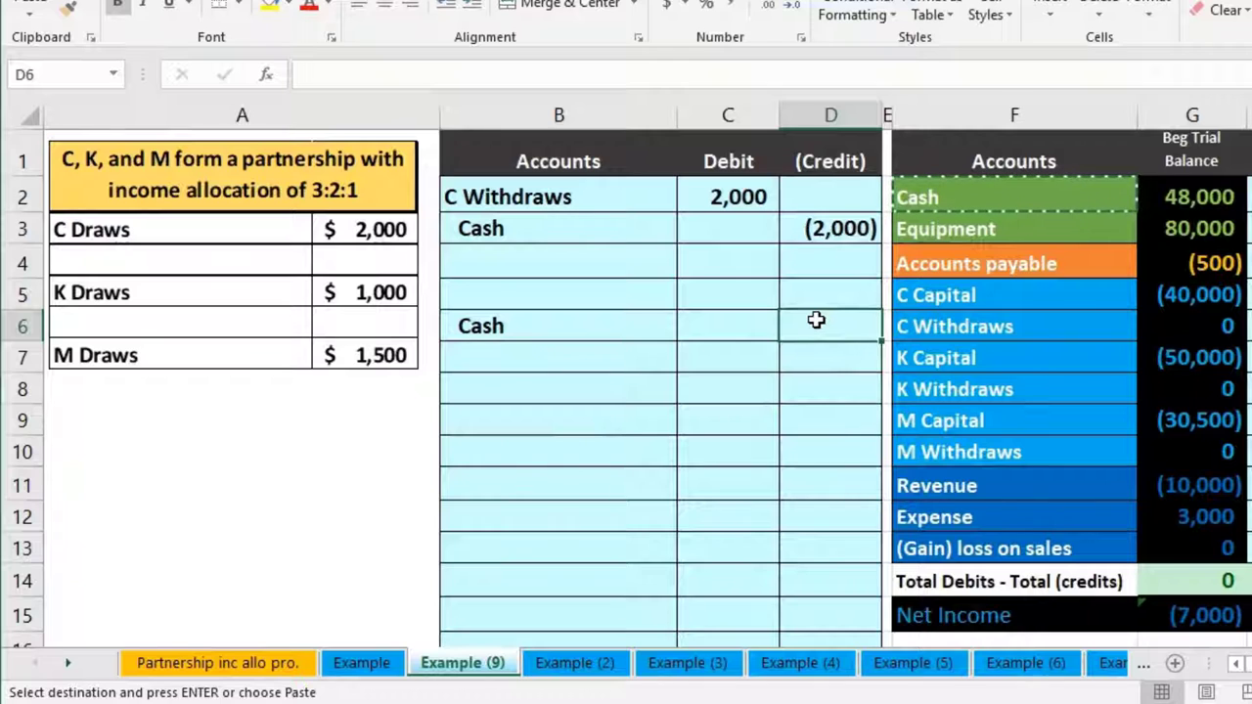
pyautogui.write('-')
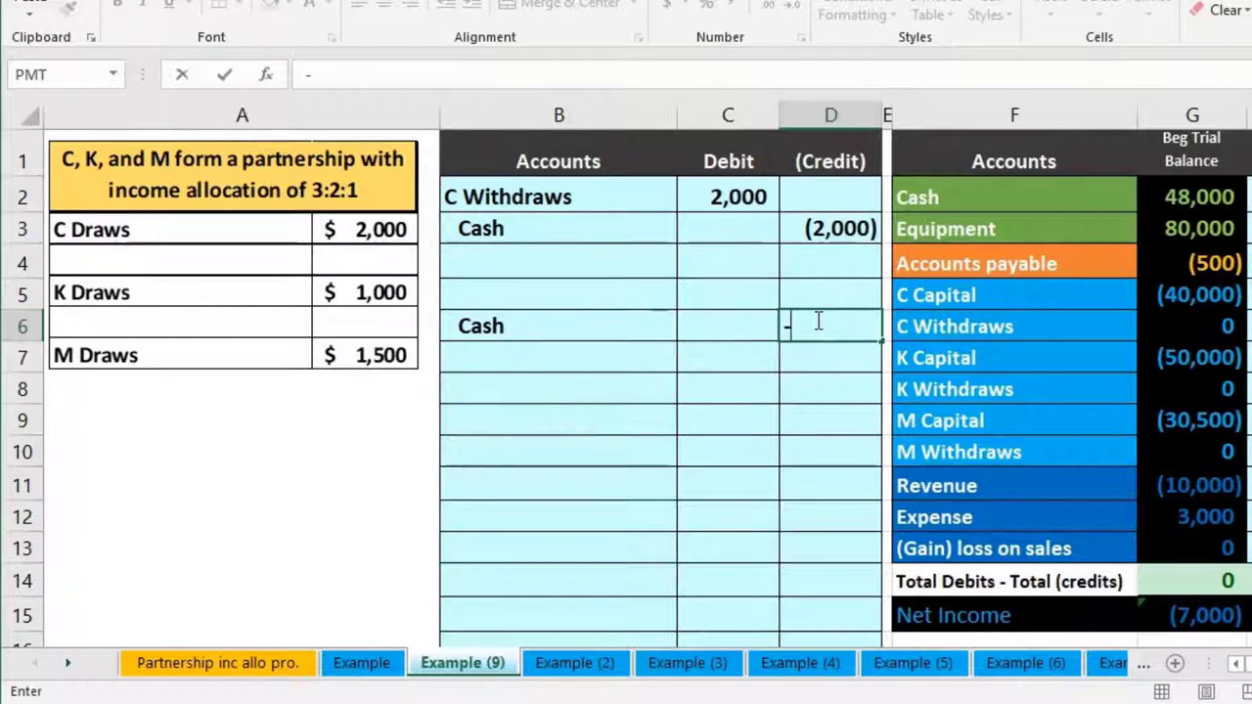
pyautogui.press('Return')
# Enter the formula -D6 in debit cell C5 to offset the Cash credit for K's draw
pyautogui.press('Up')
pyautogui.press('Up')
pyautogui.press('Left')
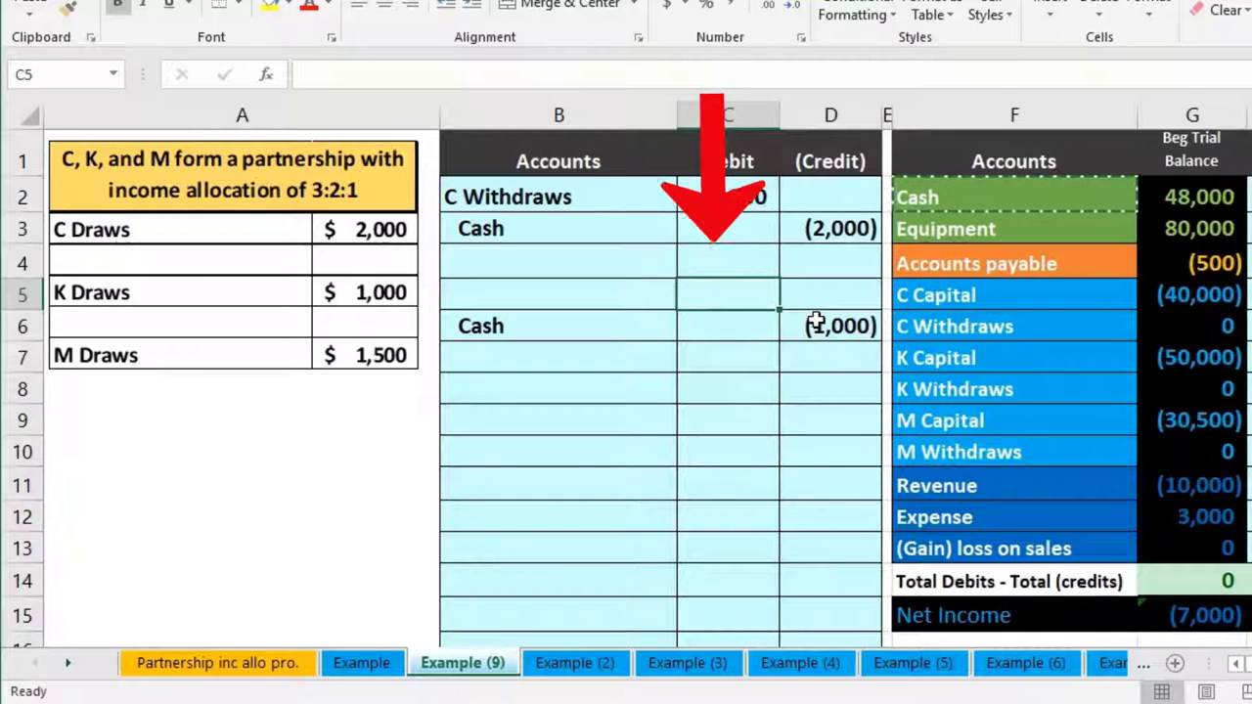
pyautogui.doubleClick(722, 309)
pyautogui.write('-')
pyautogui.press('Down')
pyautogui.press('Right')
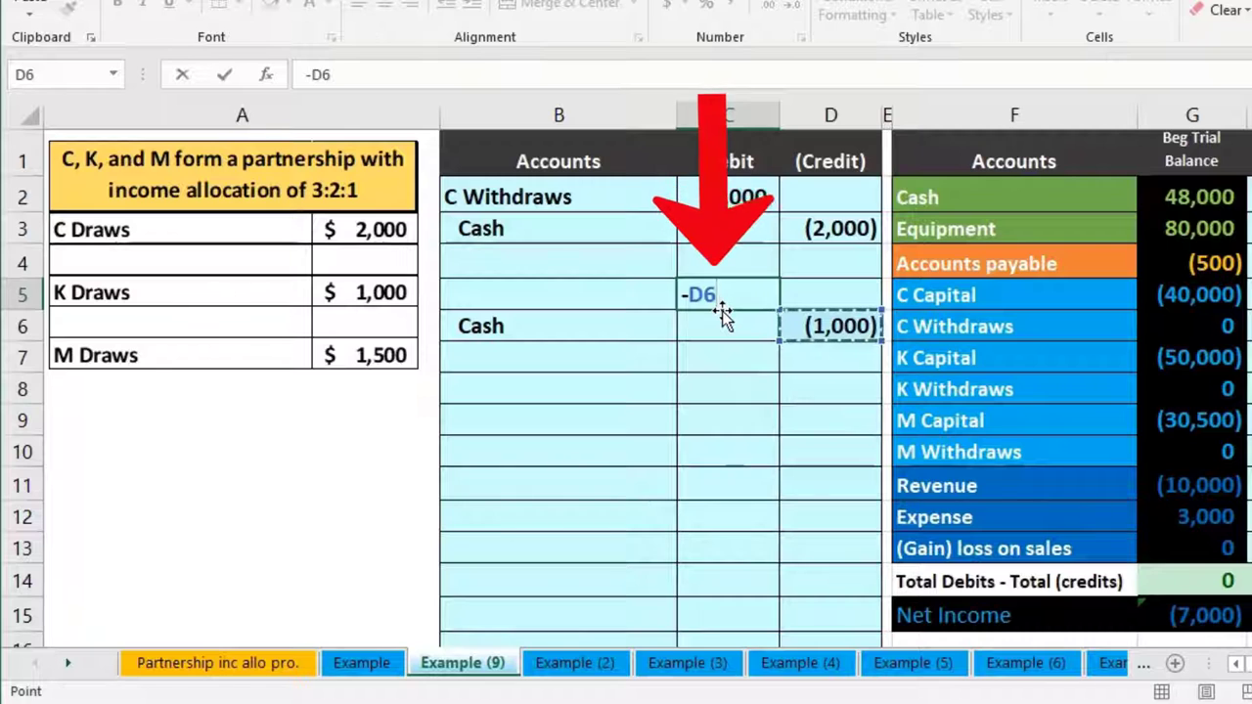
pyautogui.press('Return')
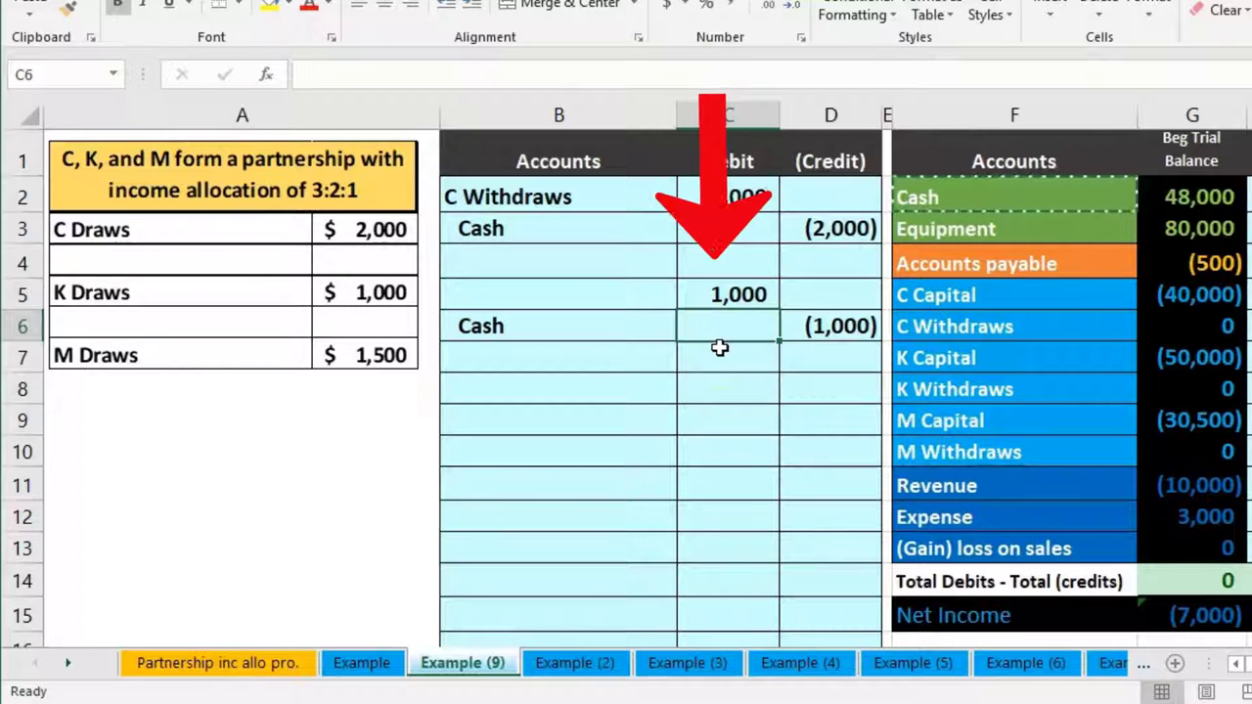
# Copy the K Withdraws account name from the trial balance into journal cell B5 as values only
pyautogui.click(925, 390)
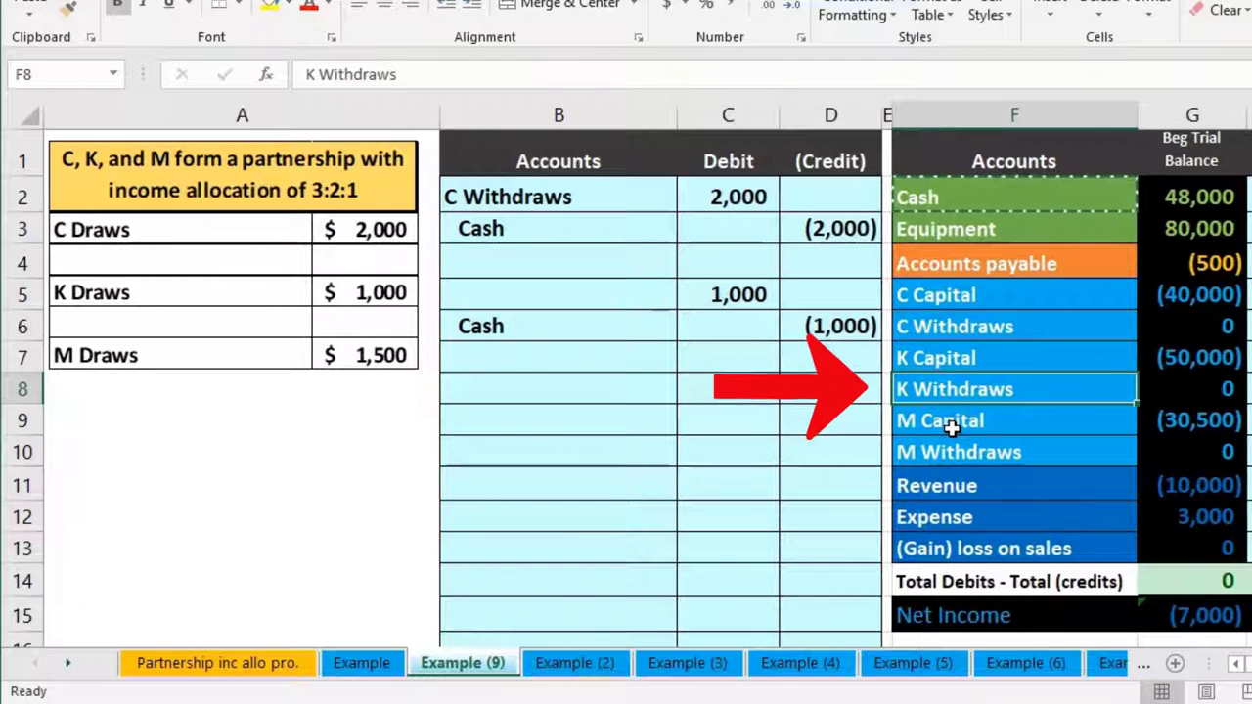
pyautogui.click(985, 399)
pyautogui.rightClick(989, 389)
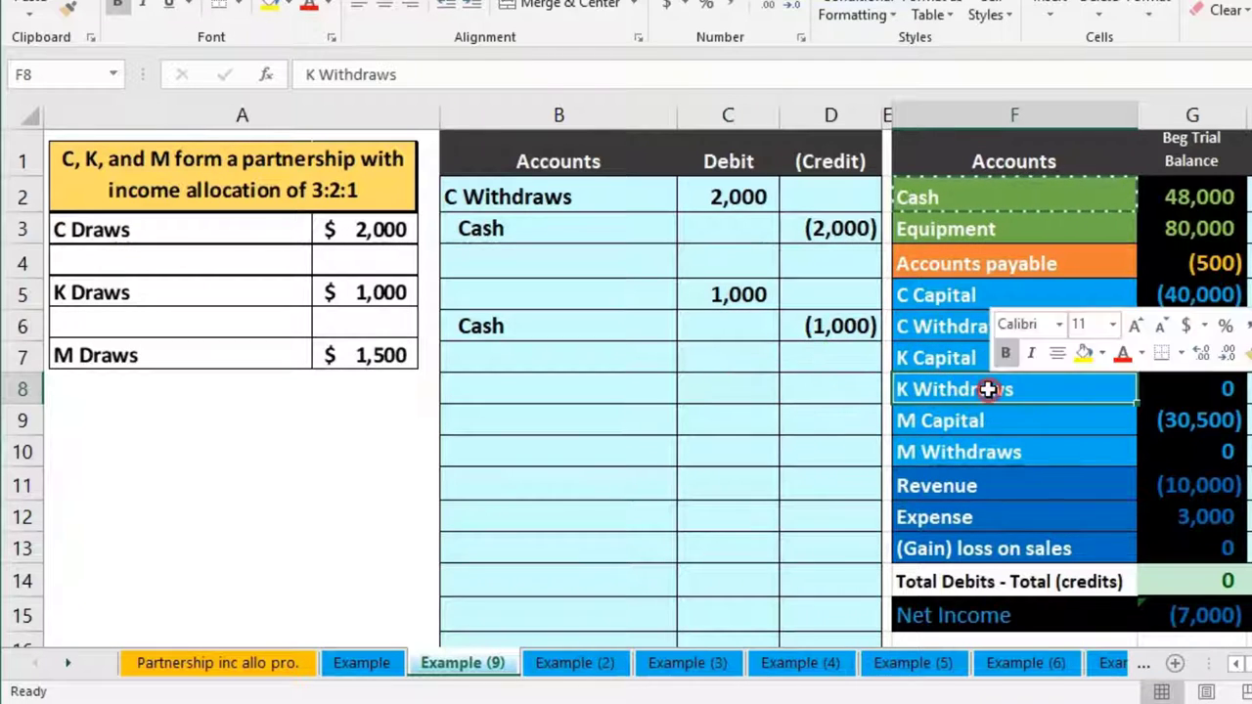
pyautogui.click(1023, 432)
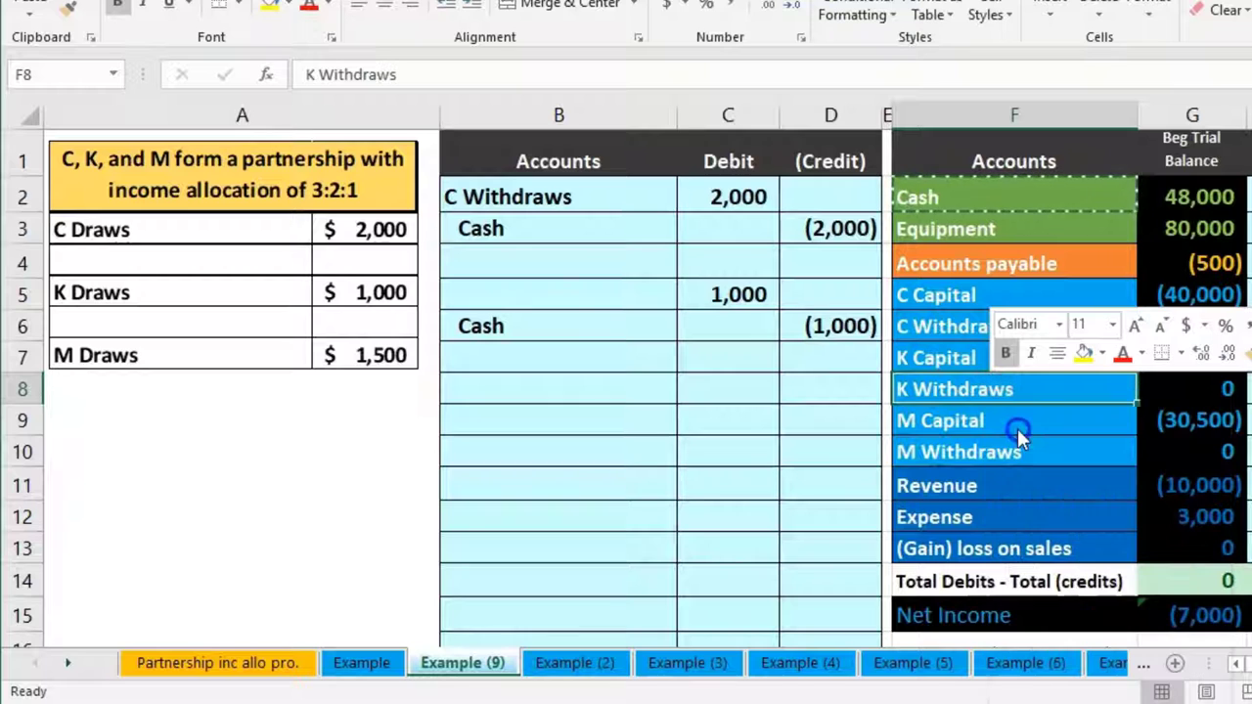
pyautogui.click(542, 300)
pyautogui.rightClick(542, 300)
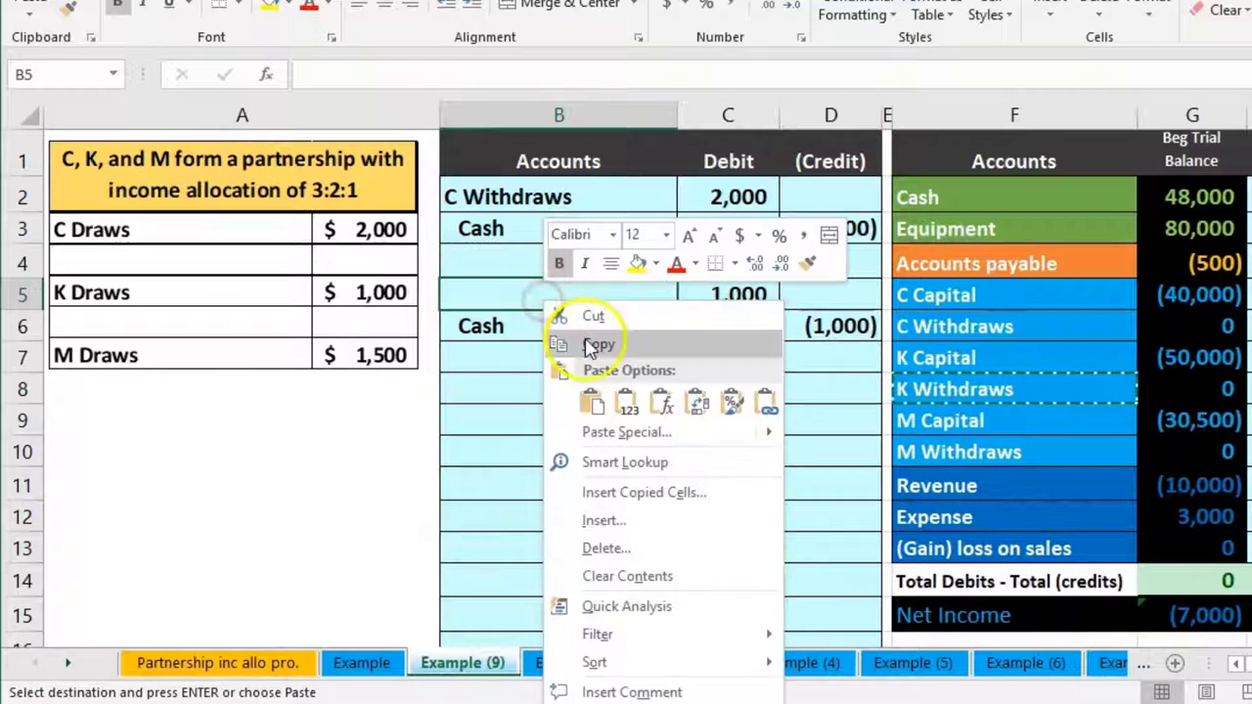
pyautogui.click(633, 322)
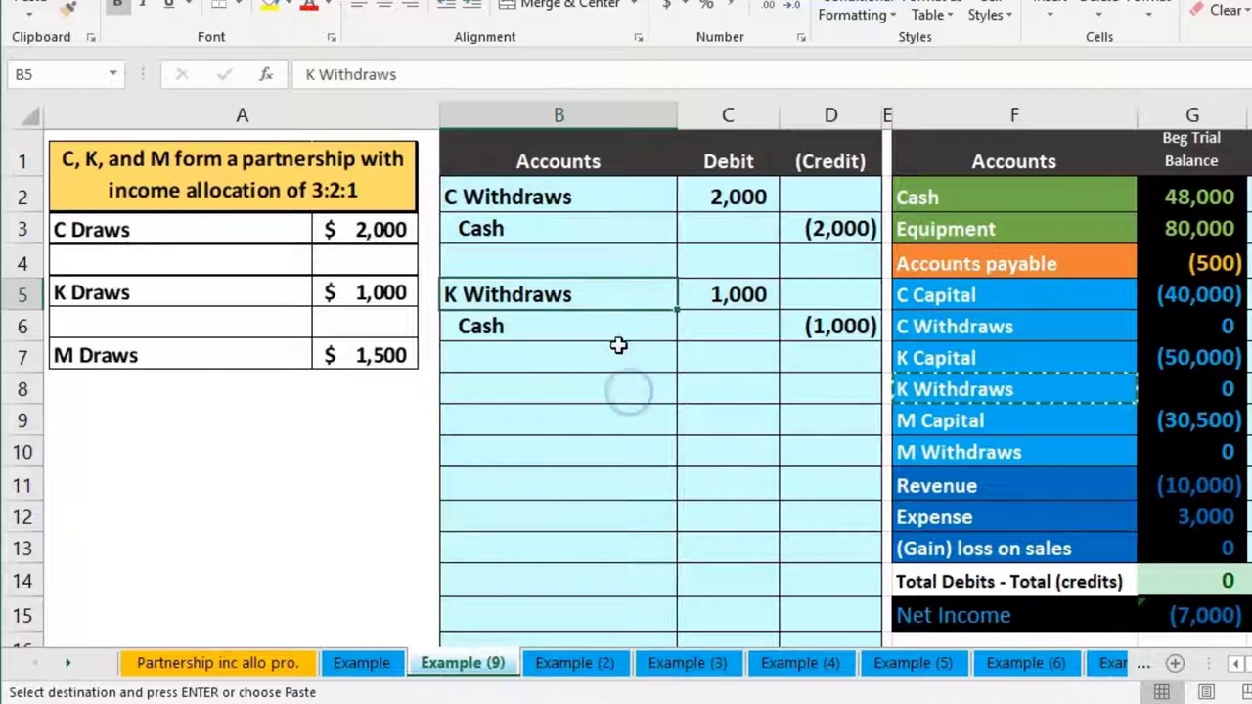
# Post K's withdrawal debit to the trial balance by entering =C5 in the K Withdraws entries cell H8
pyautogui.moveTo(592, 293); pyautogui.dragTo(743, 294)
pyautogui.click(1010, 390)
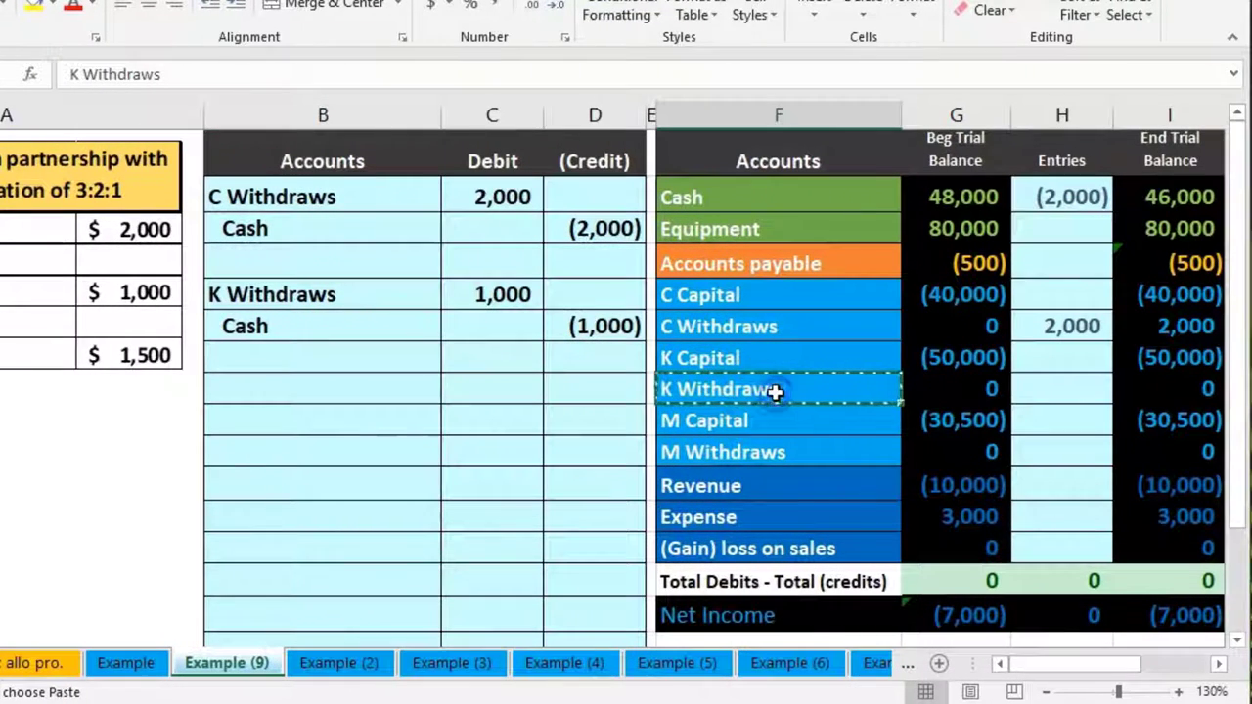
pyautogui.click(1043, 392)
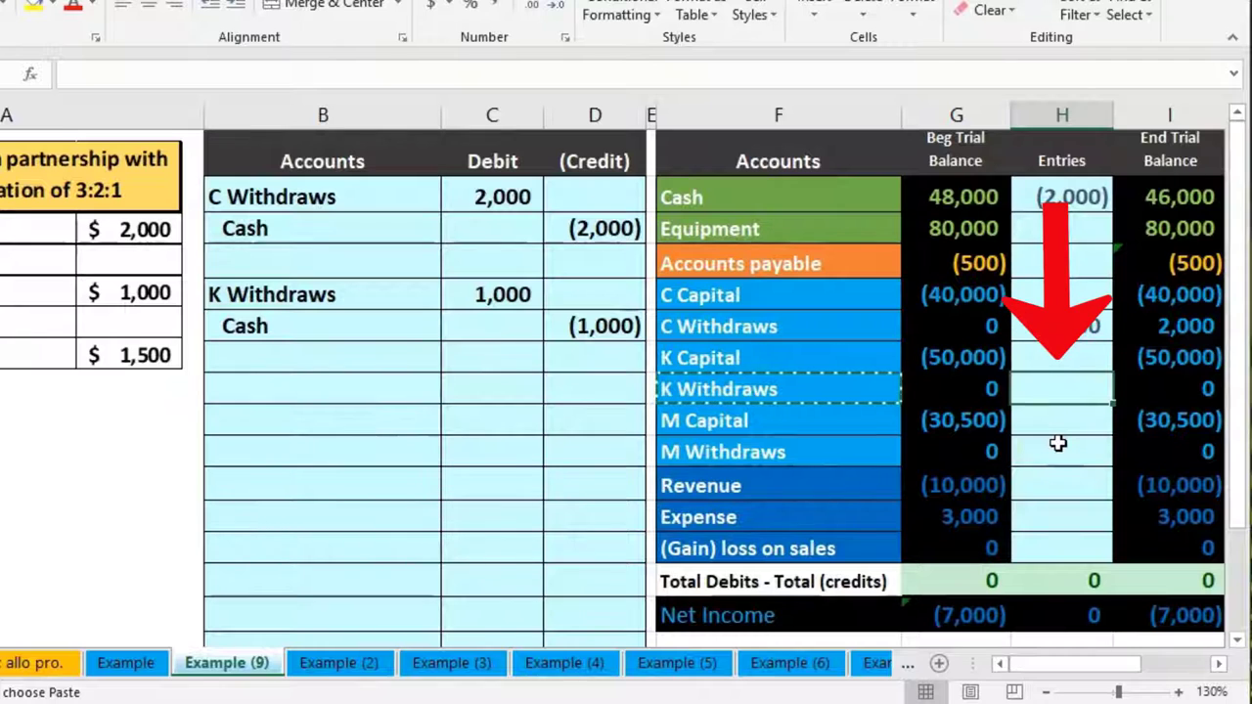
pyautogui.write('=')
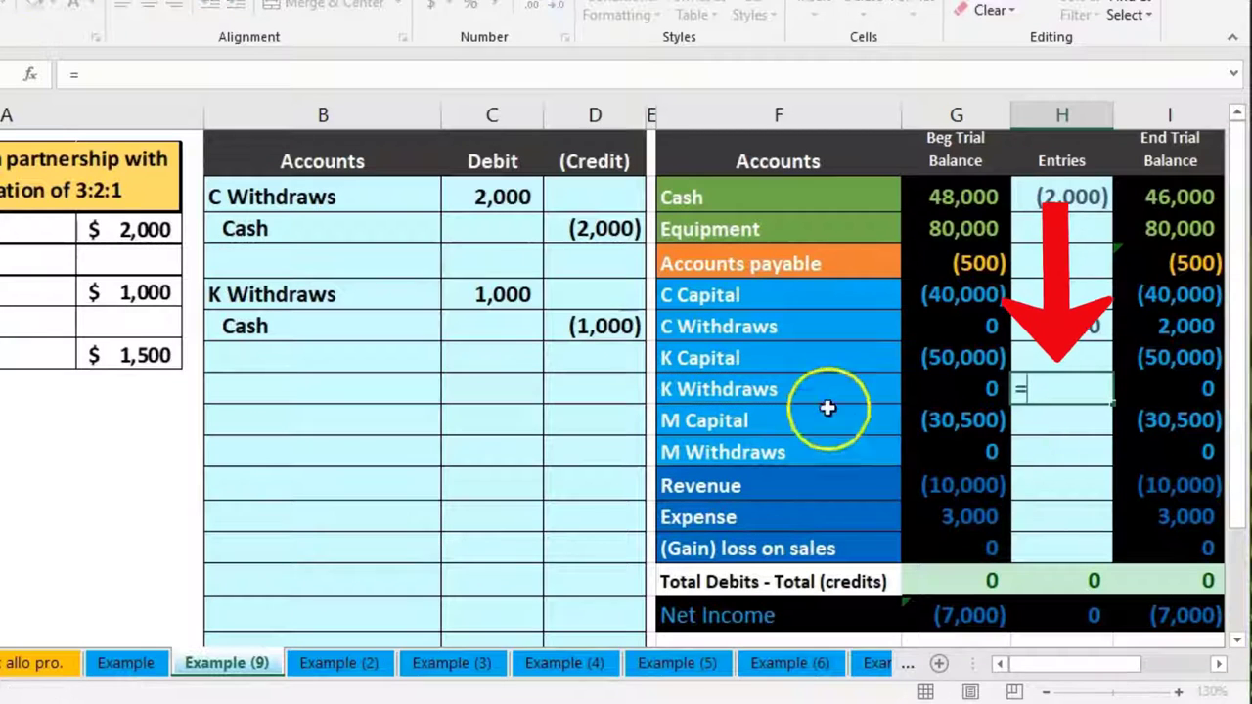
pyautogui.click(507, 296)
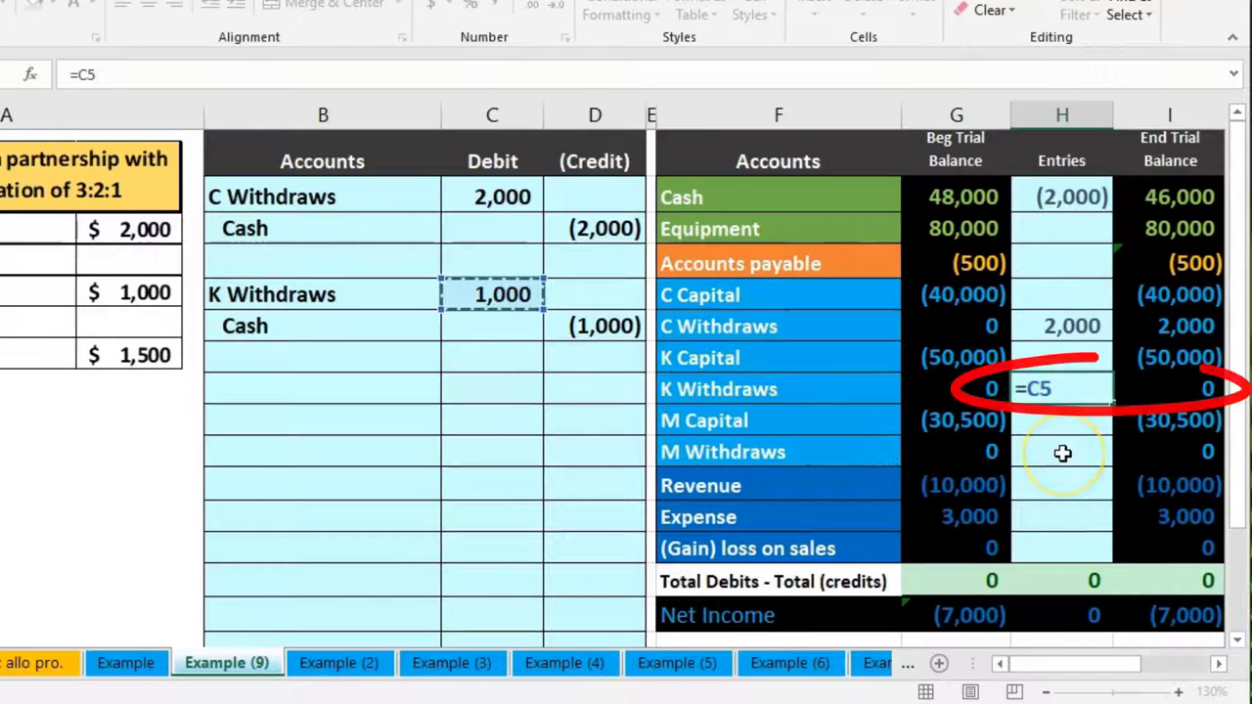
pyautogui.press('Return')
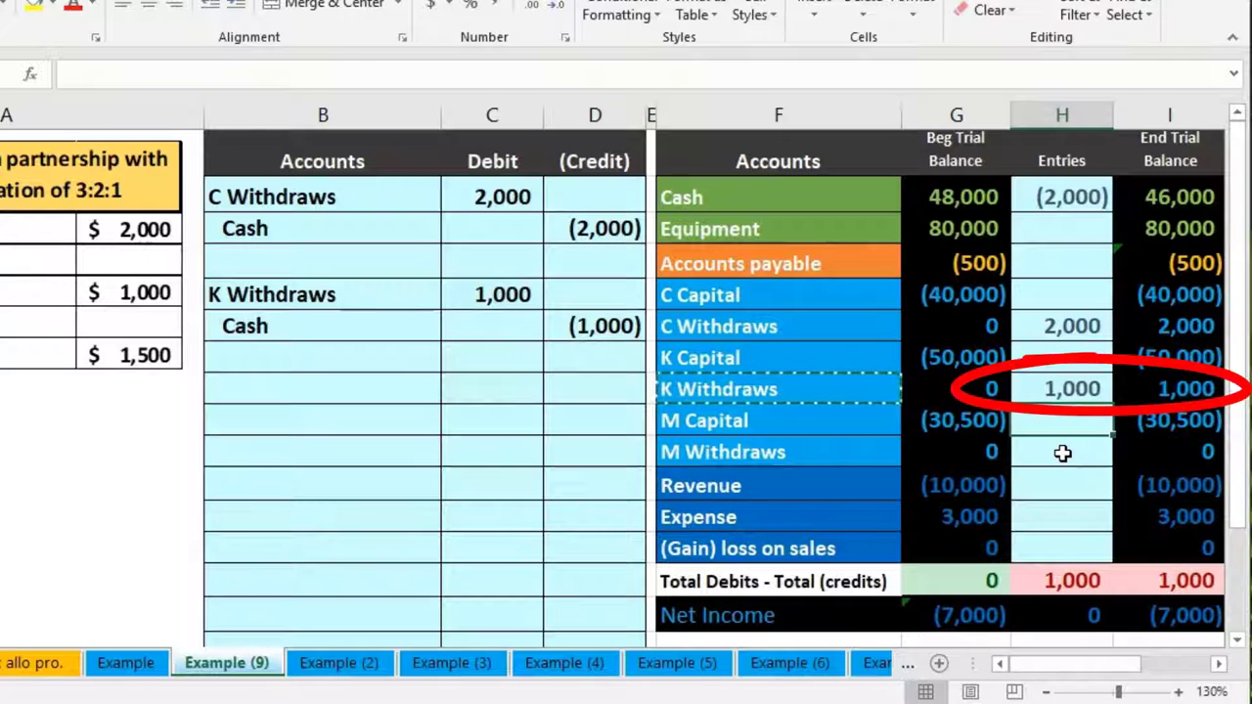
# Add K's Cash credit to the trial balance by extending the Cash entries formula in H2 to =D3+D6
pyautogui.moveTo(392, 329); pyautogui.dragTo(575, 324)
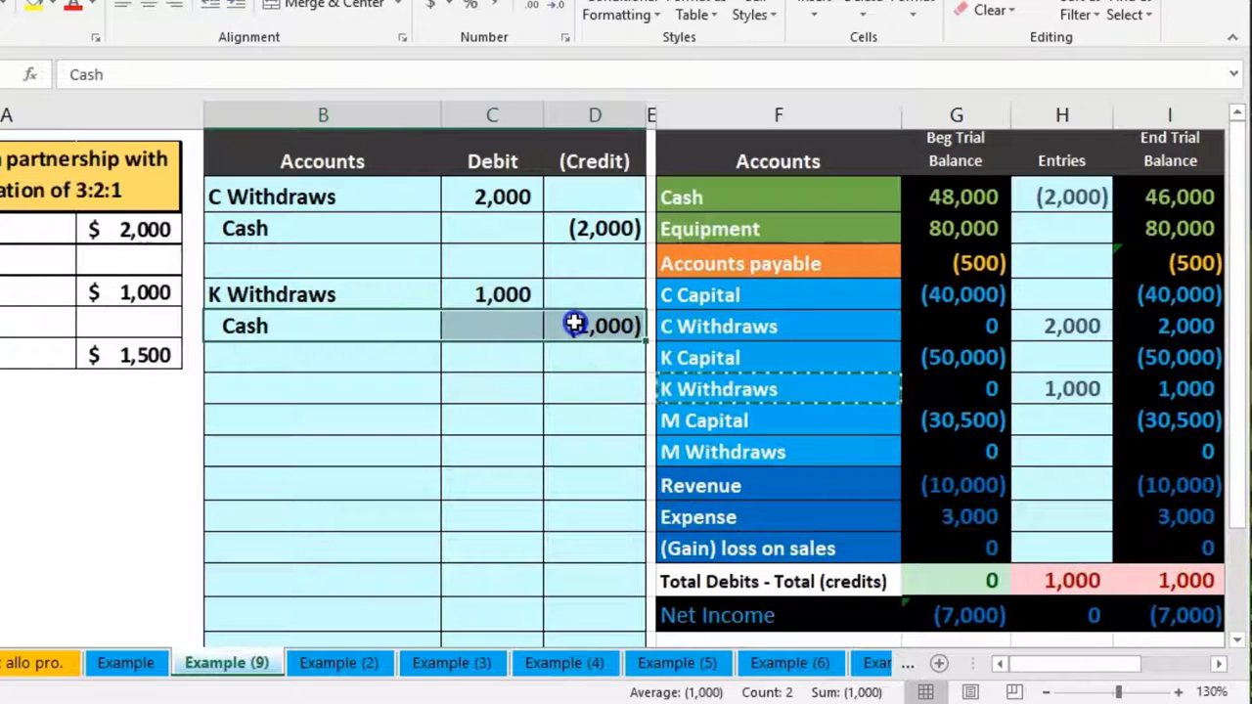
pyautogui.click(1063, 197)
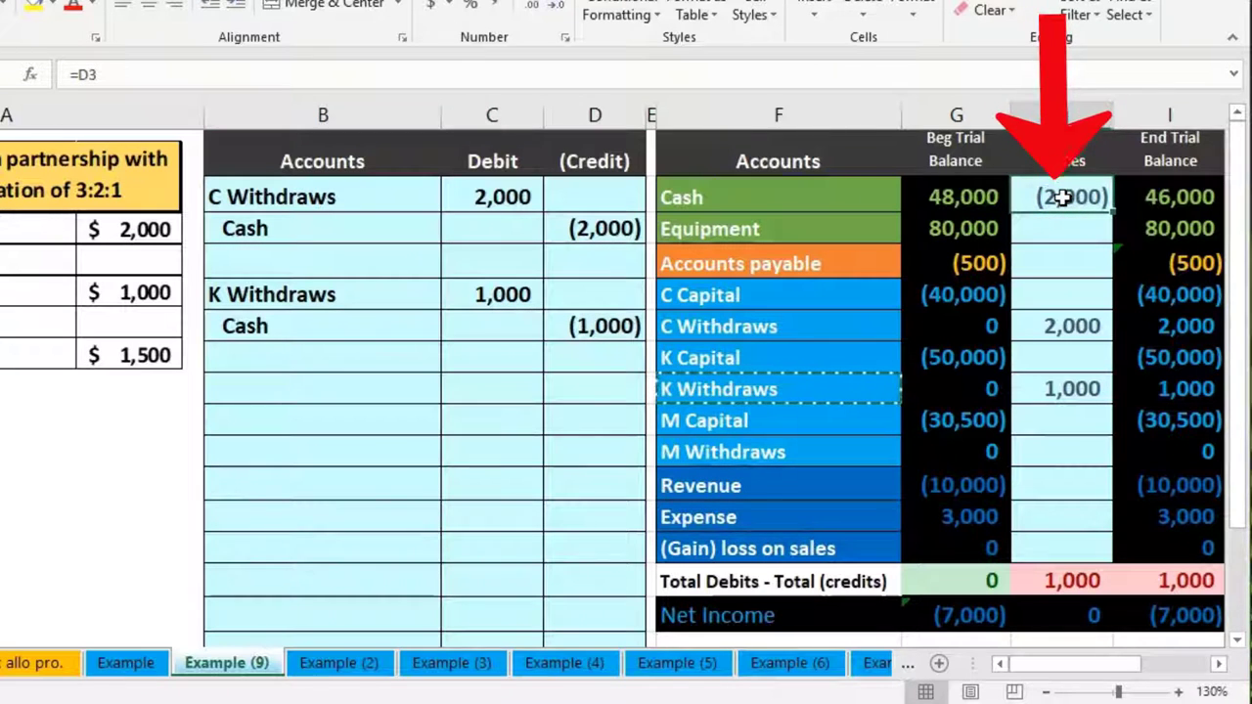
pyautogui.doubleClick(1063, 196)
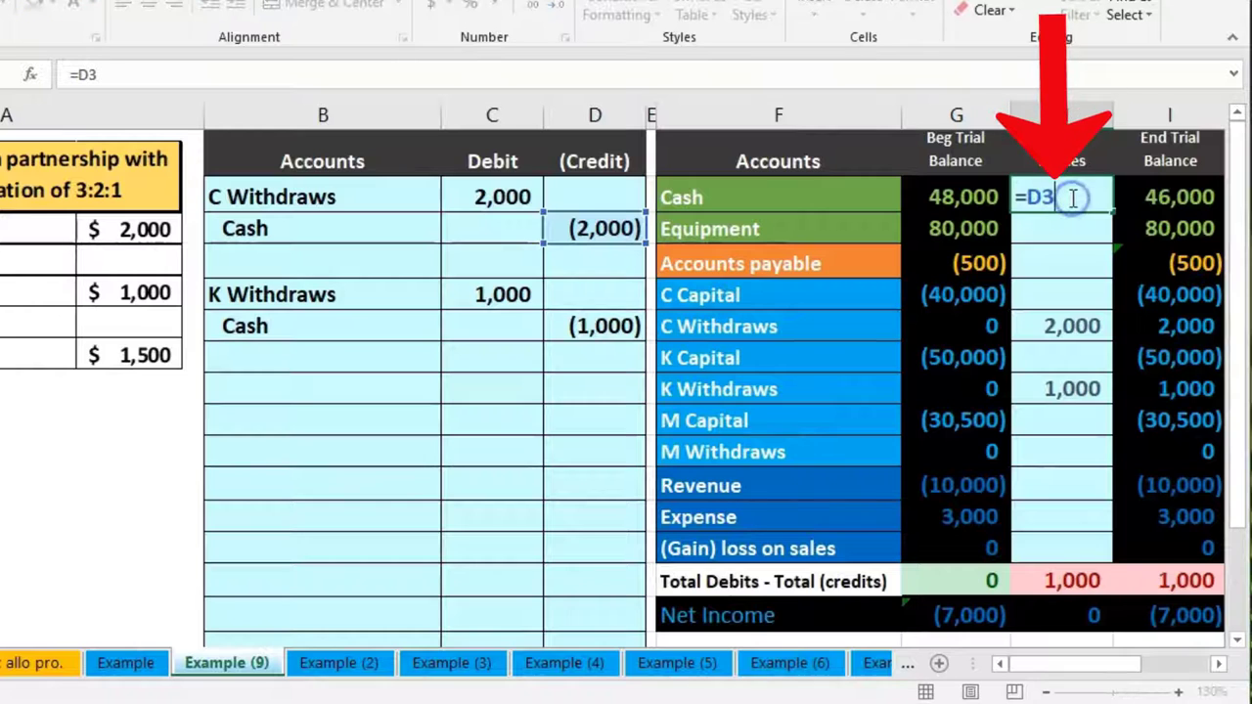
pyautogui.write('+')
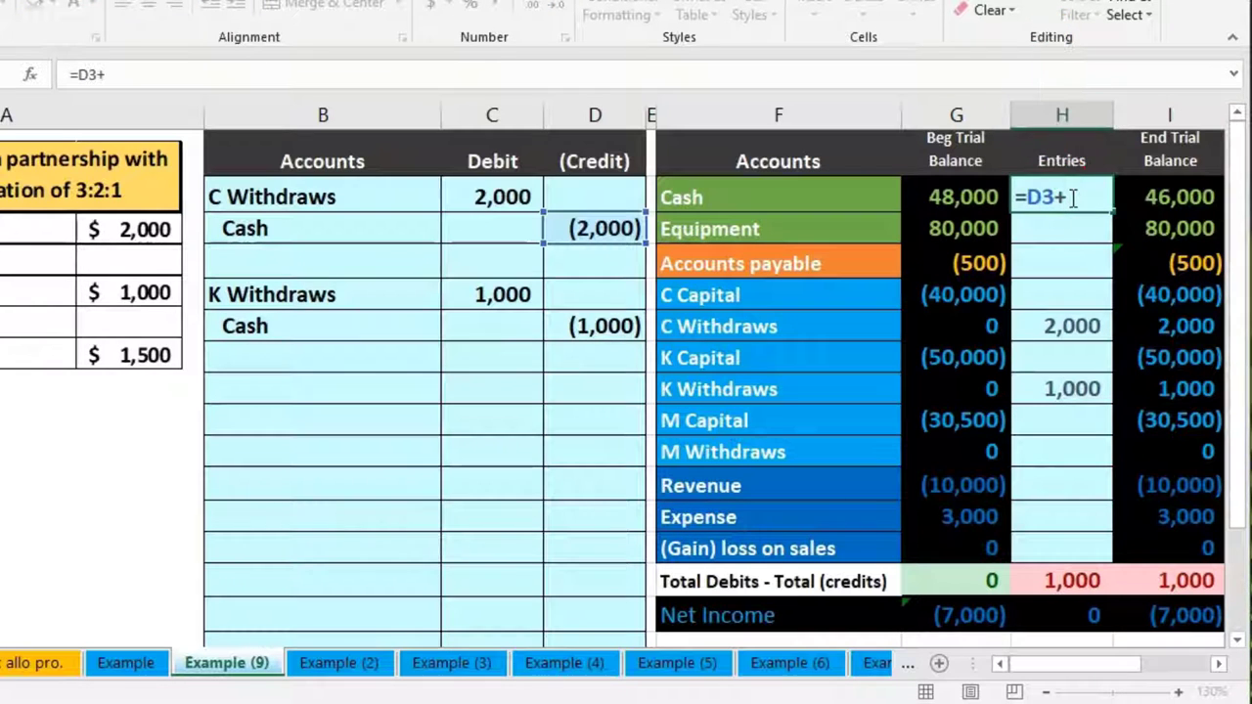
pyautogui.click(602, 326)
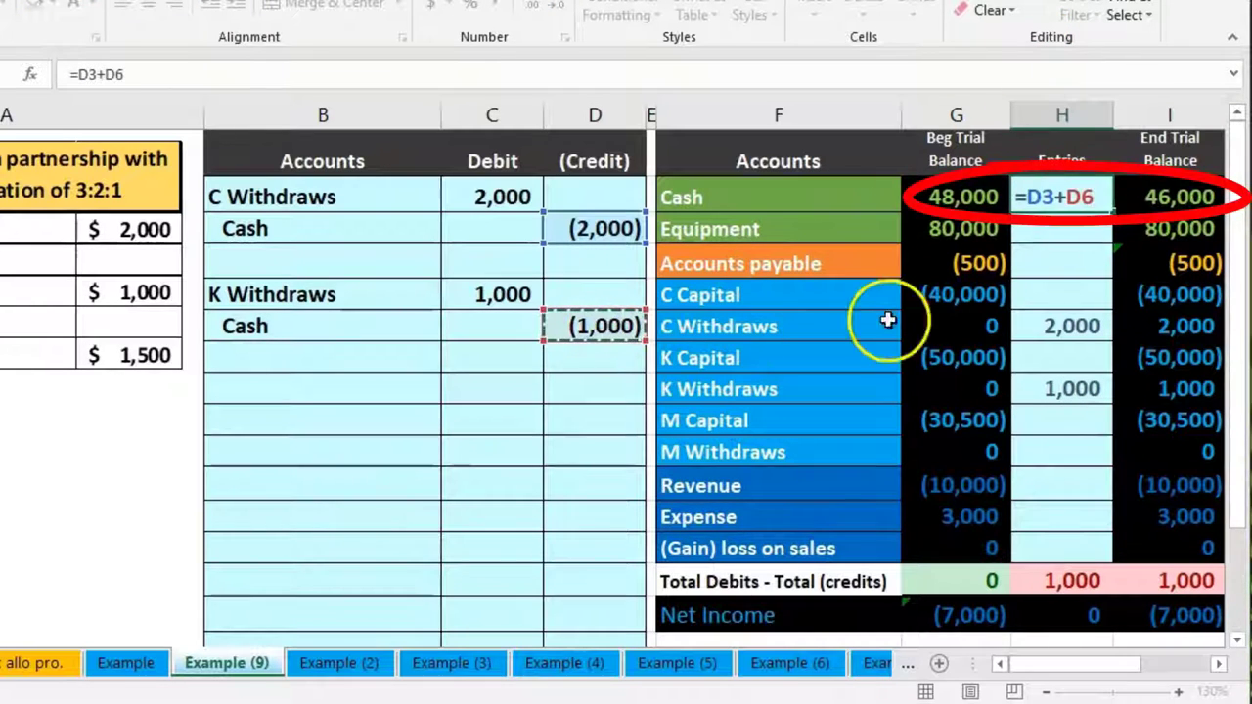
pyautogui.press('Return')
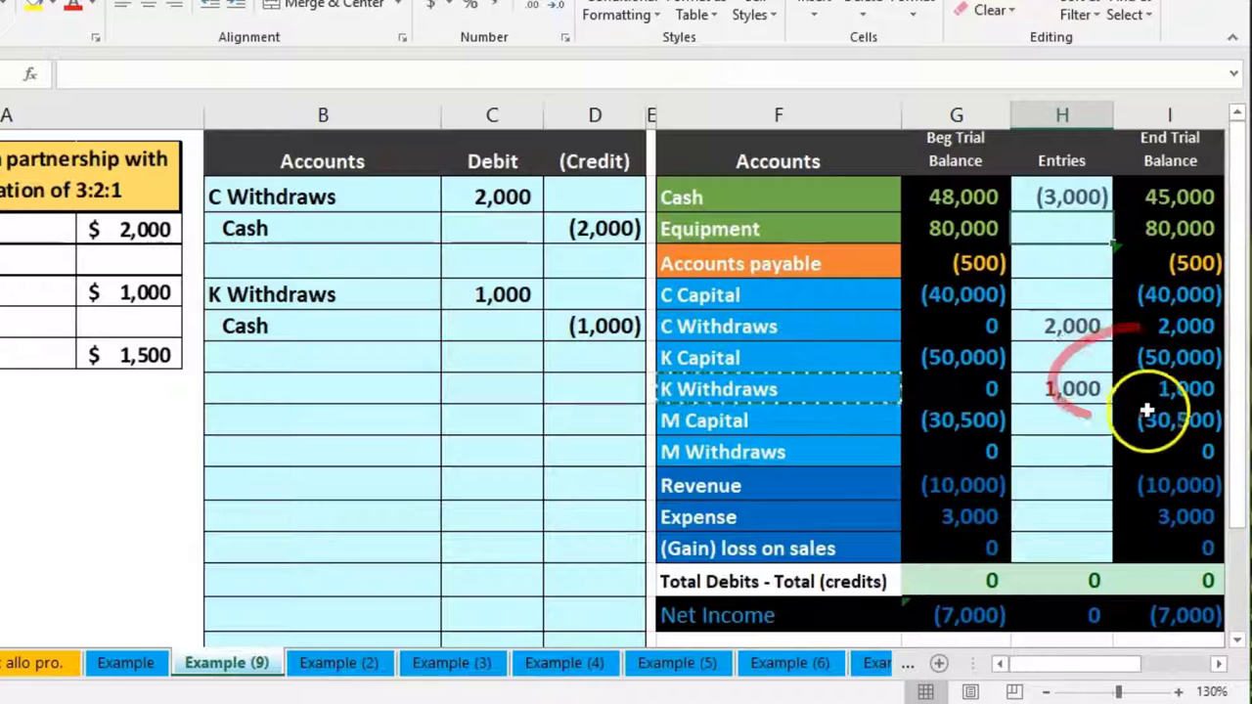
pyautogui.click(1173, 392)
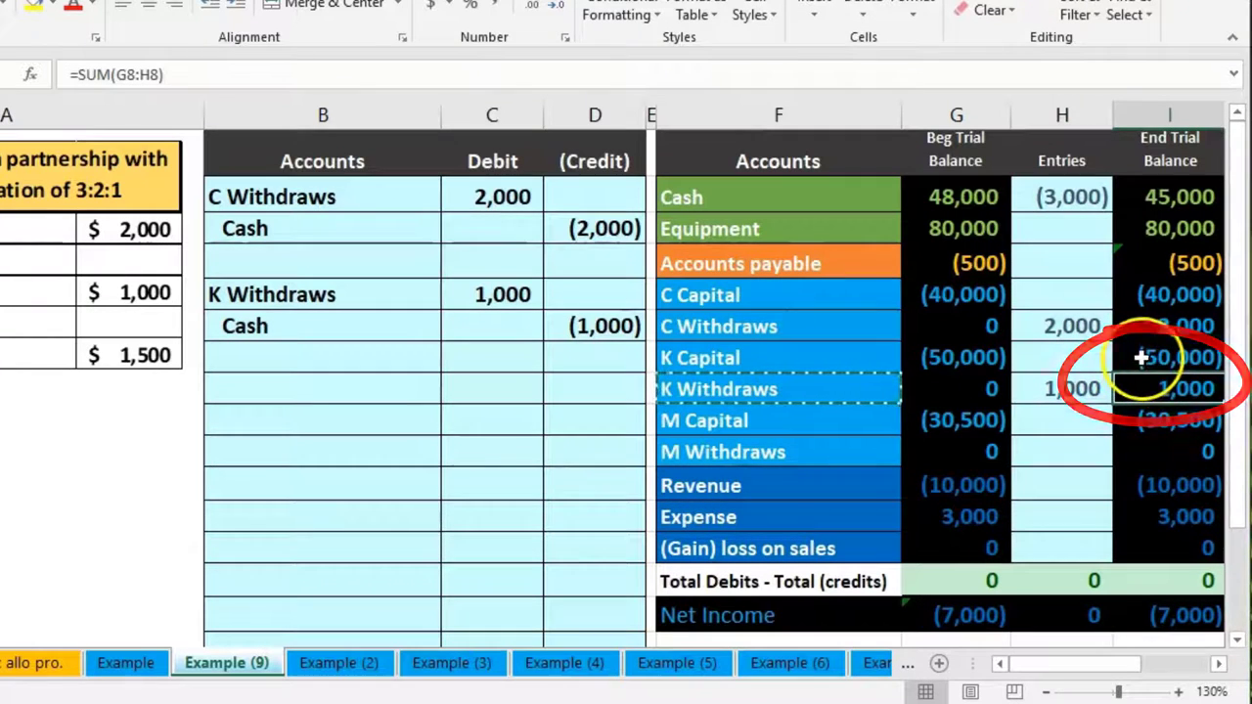
pyautogui.moveTo(1133, 350); pyautogui.dragTo(1141, 374)
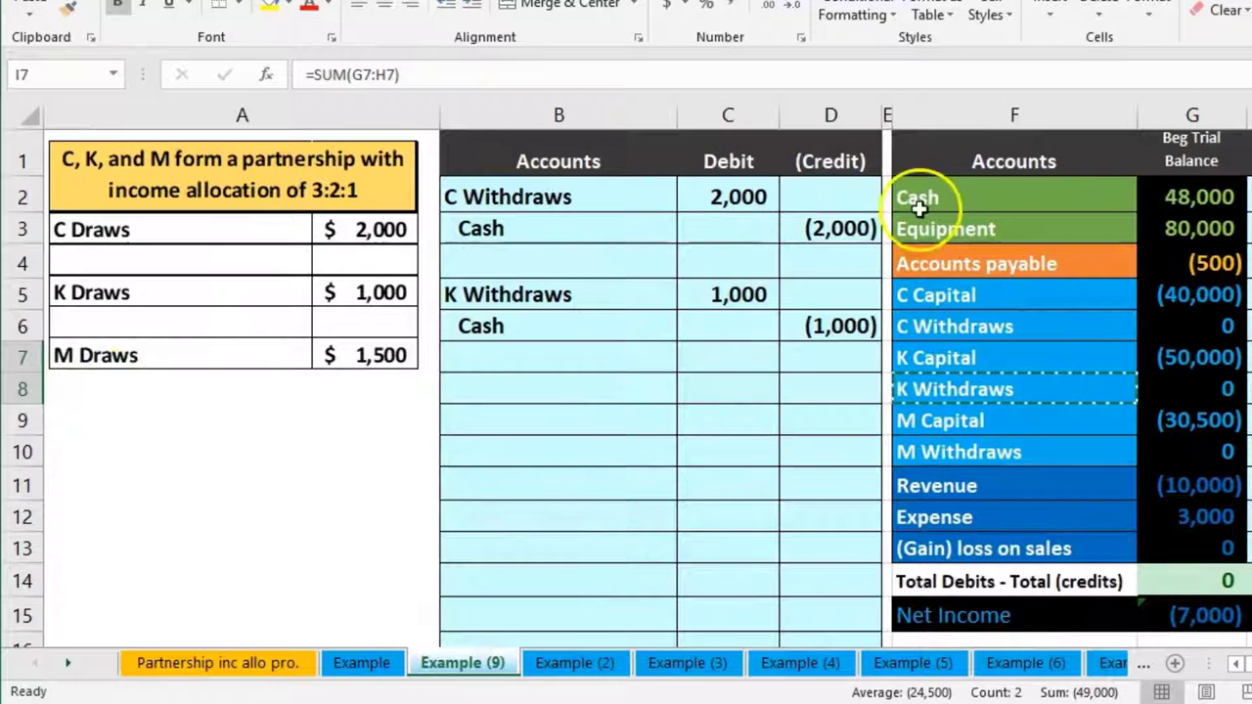
# Copy the Cash account name from the trial balance into journal cell B9 as values only
pyautogui.click(952, 187)
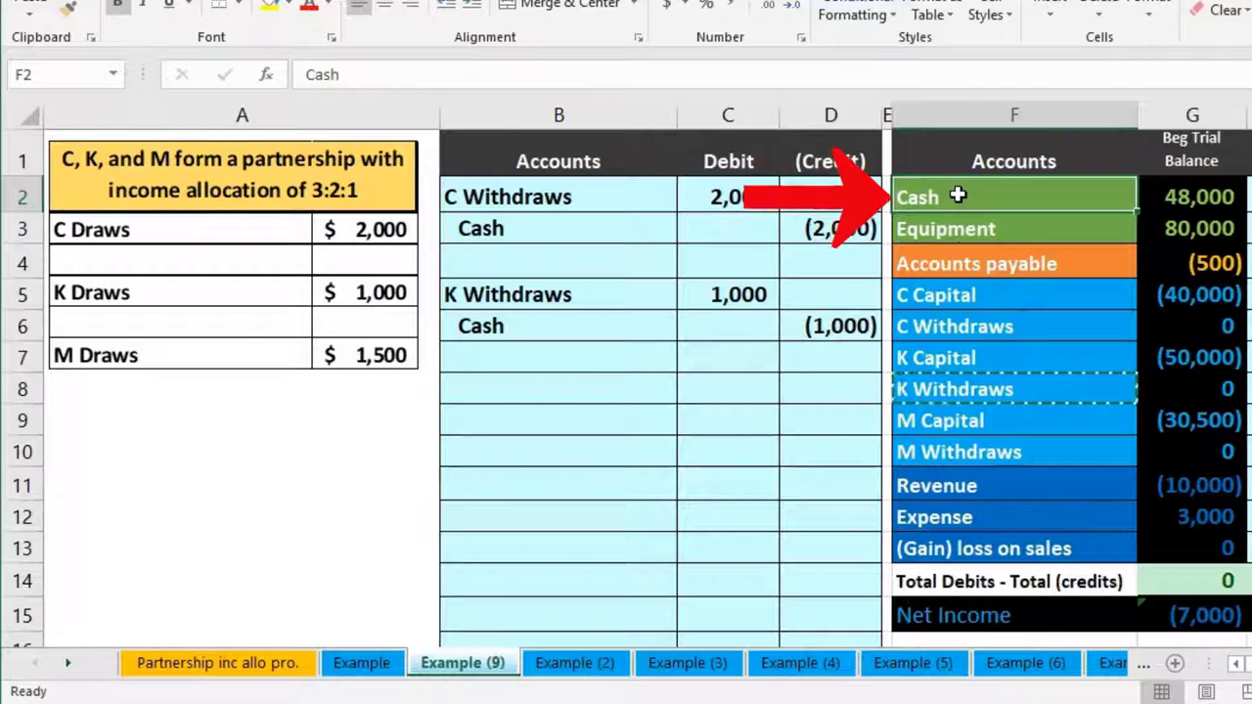
pyautogui.rightClick(960, 198)
pyautogui.click(1013, 239)
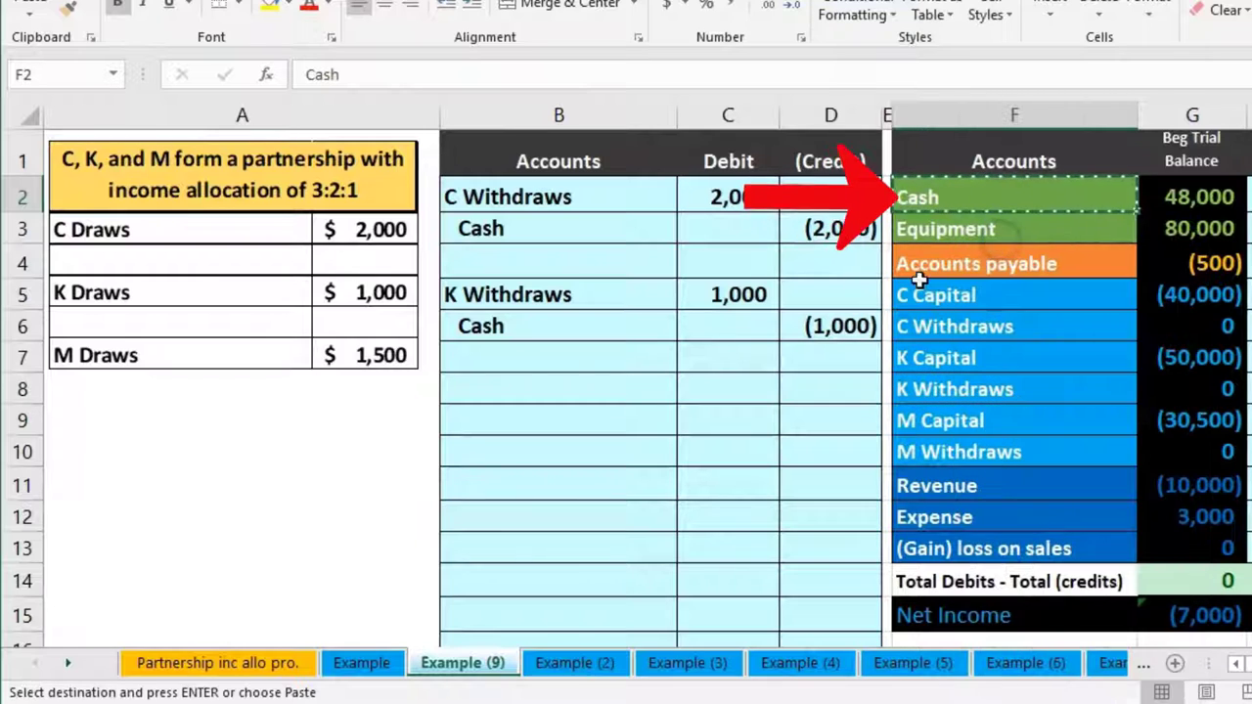
pyautogui.click(513, 363)
pyautogui.click(508, 384)
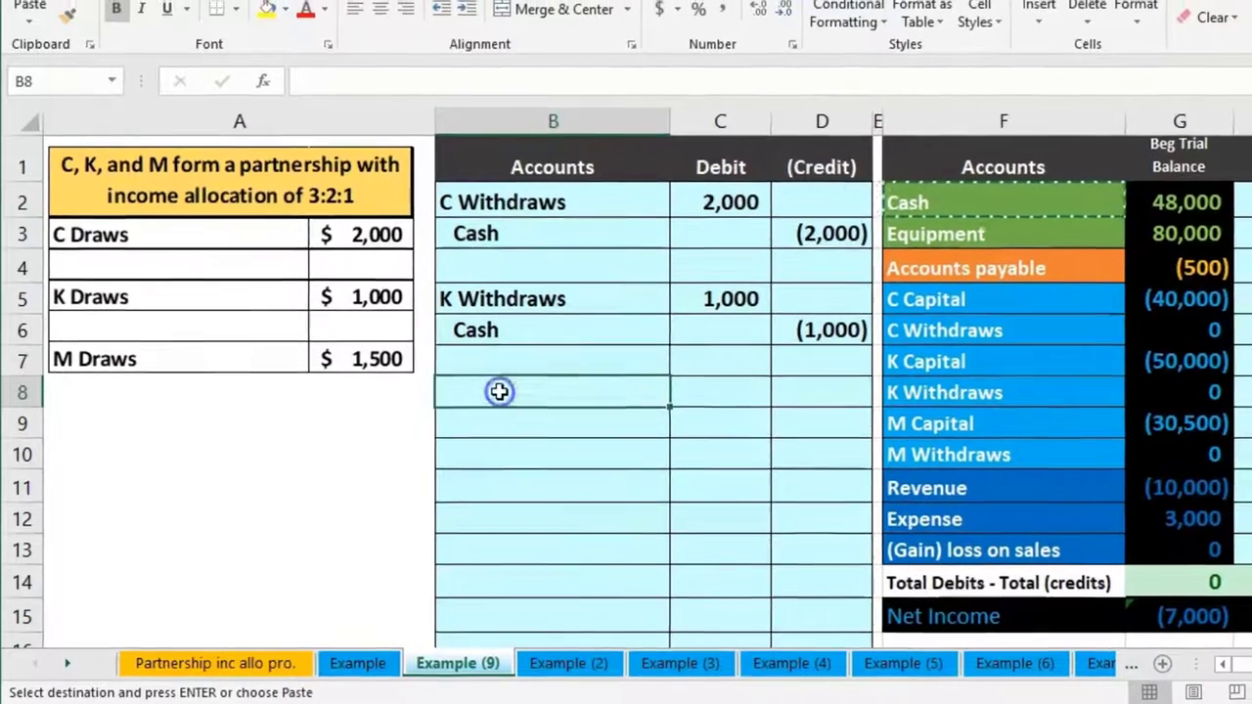
pyautogui.click(497, 421)
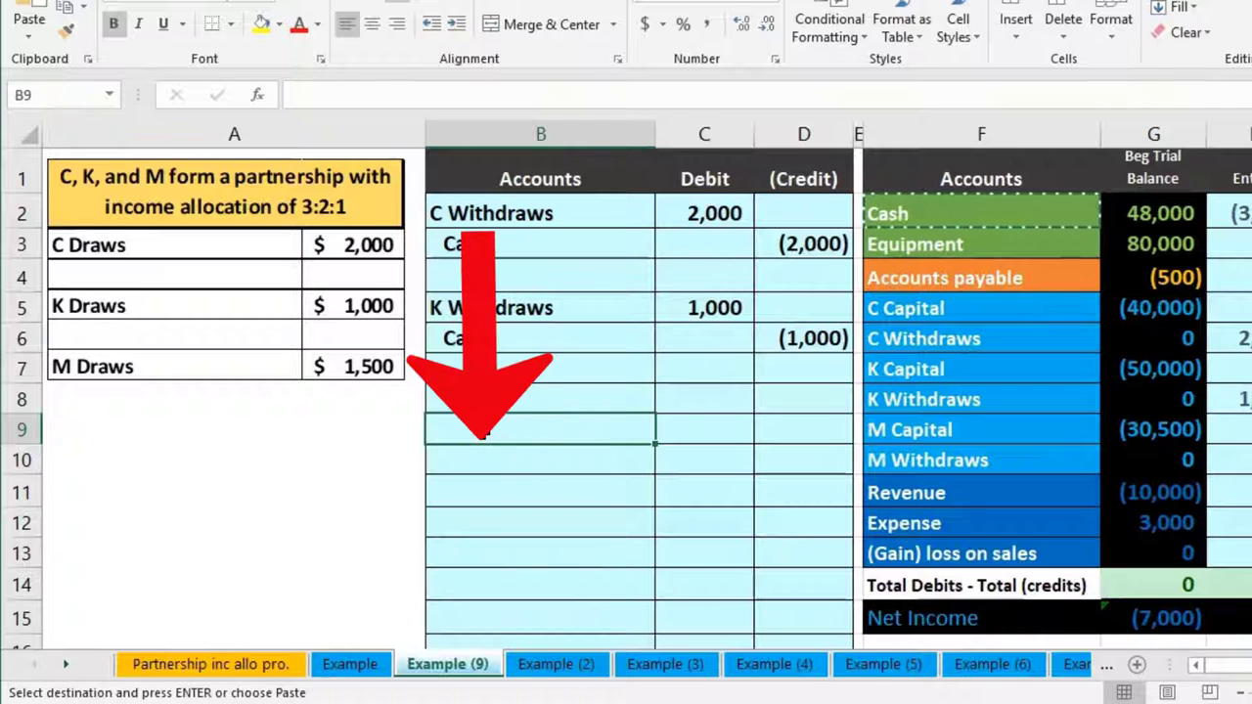
pyautogui.rightClick(483, 432)
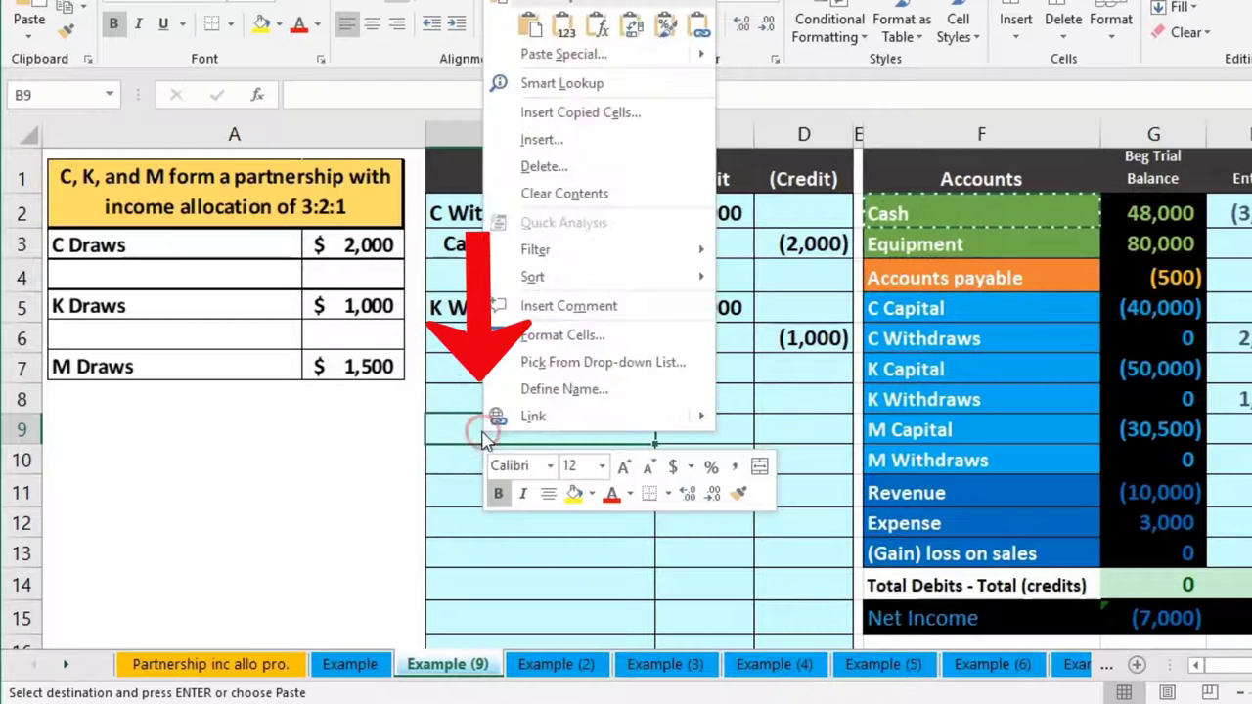
pyautogui.click(566, 33)
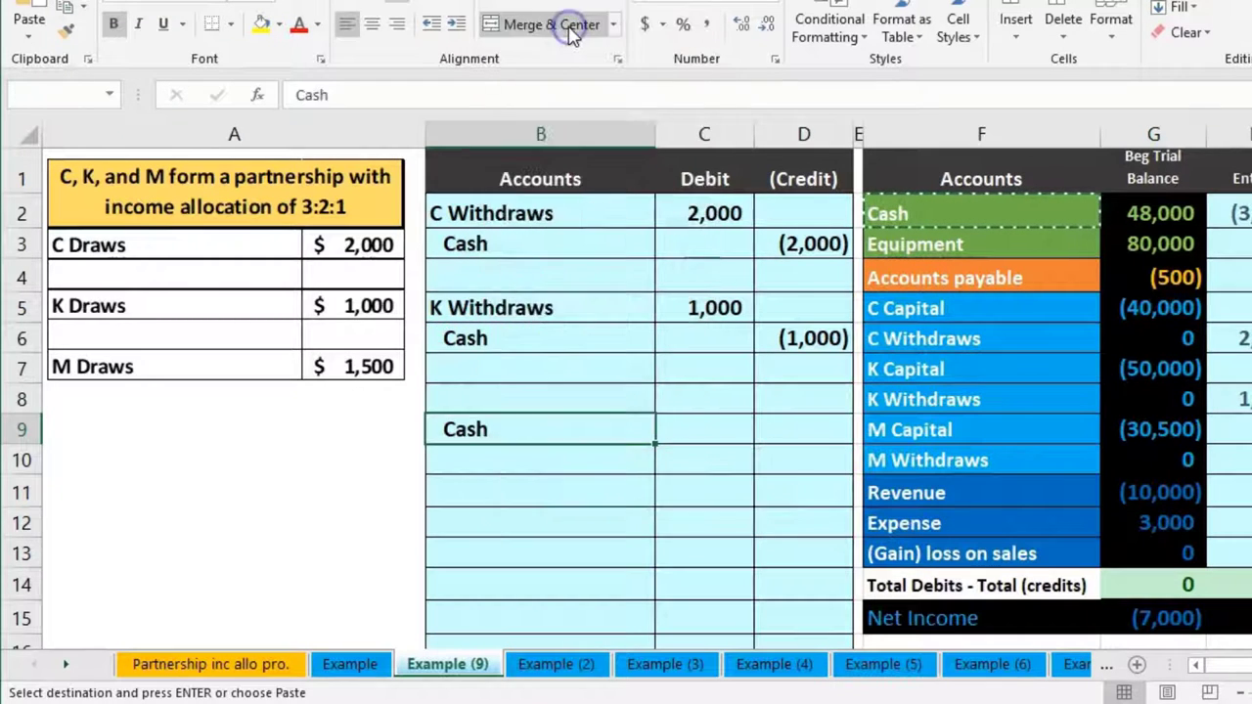
# Enter a credit of -1500 for Cash in cell D9 for M's draw
pyautogui.click(800, 429)
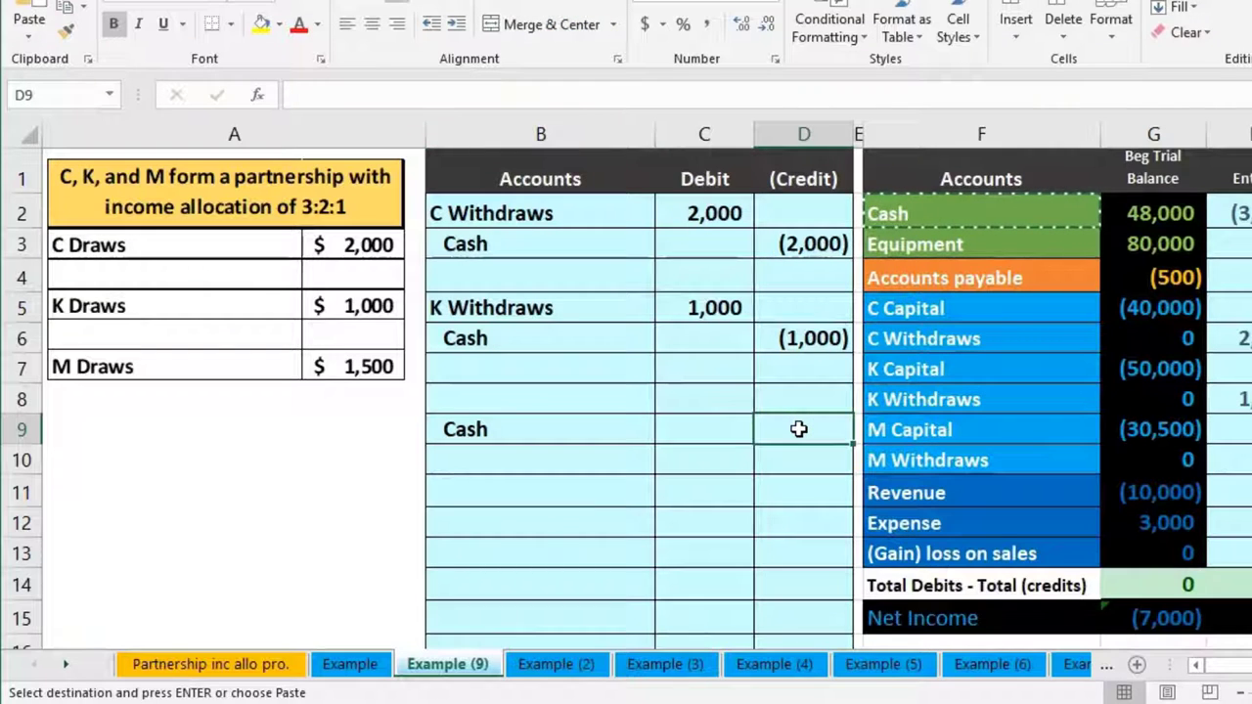
pyautogui.write('-1500')
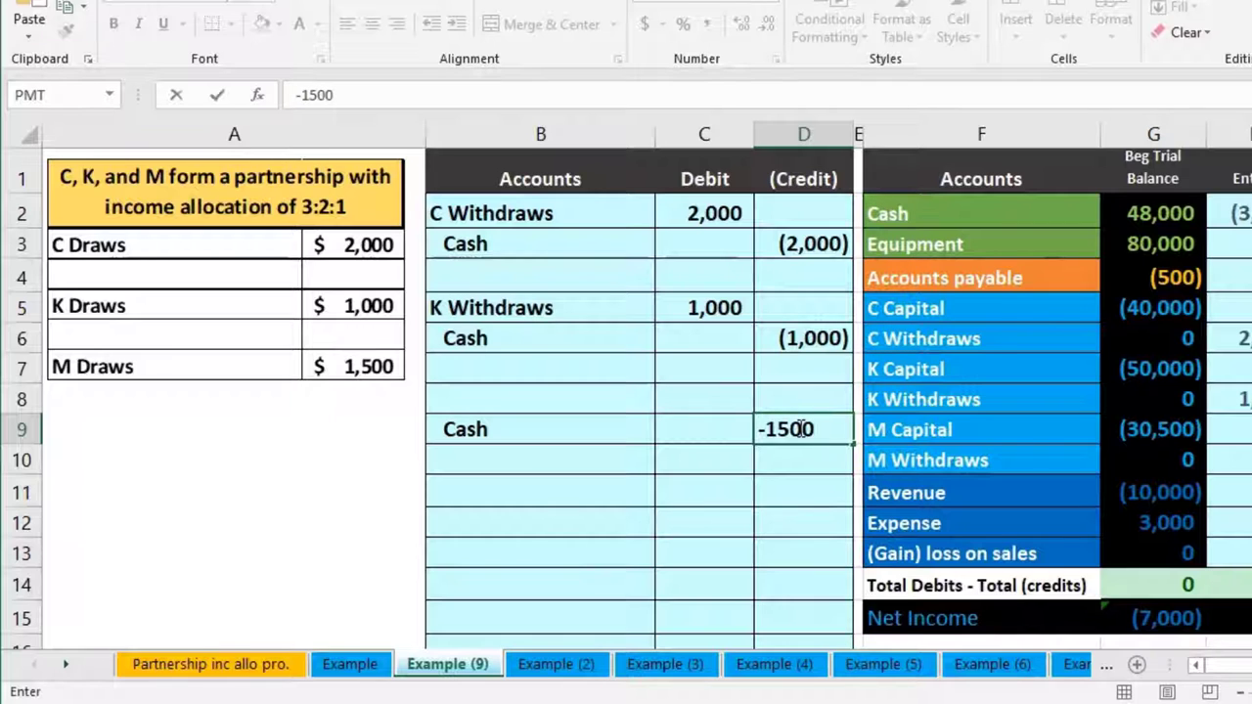
pyautogui.press('Return')
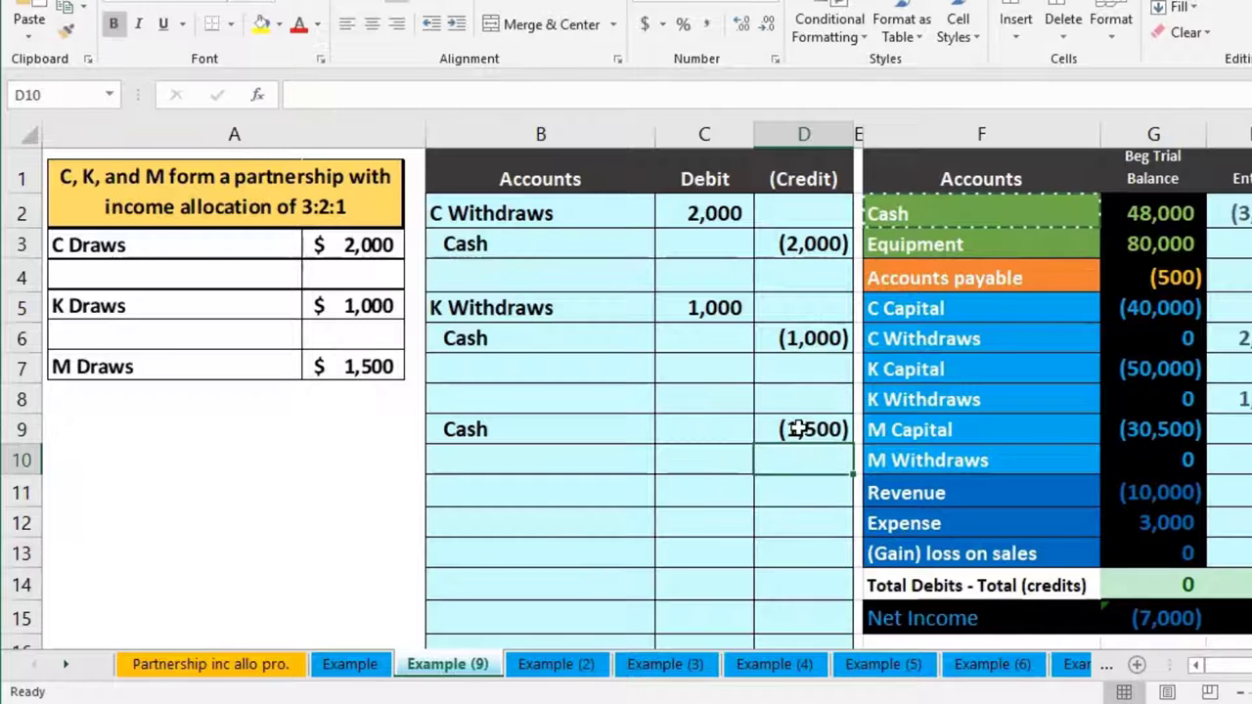
# Enter a formula in debit cell C8 that negates the Cash credit in D9 for M's draw
pyautogui.click(700, 398)
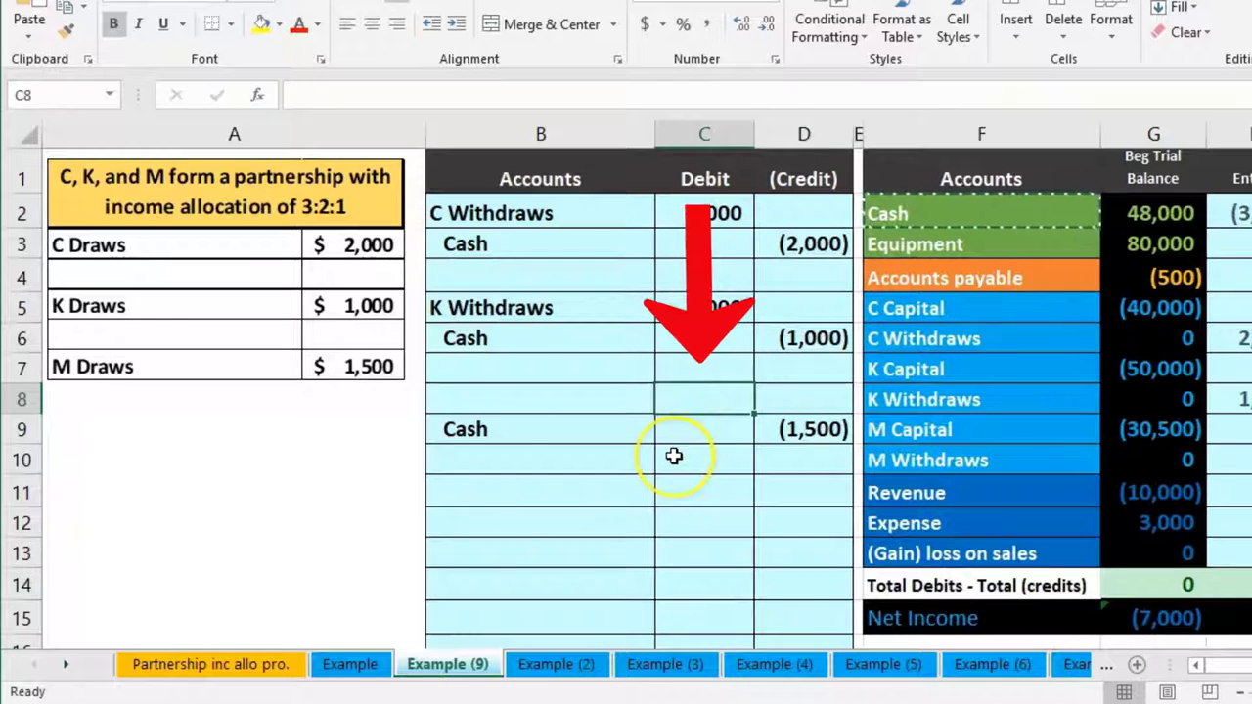
pyautogui.write('-')
pyautogui.press('Down')
pyautogui.press('Right')
pyautogui.press('Return')
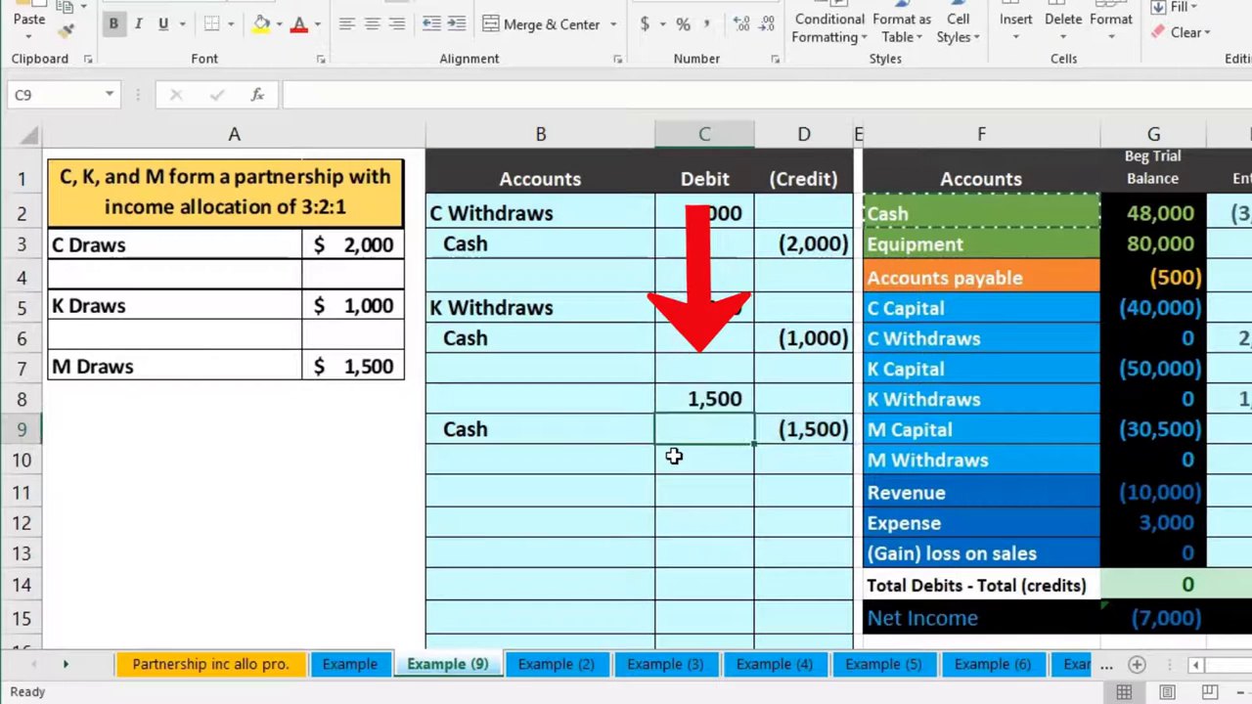
# Copy the M Withdraws account name from the trial balance into journal cell B8 as values only
pyautogui.click(572, 394)
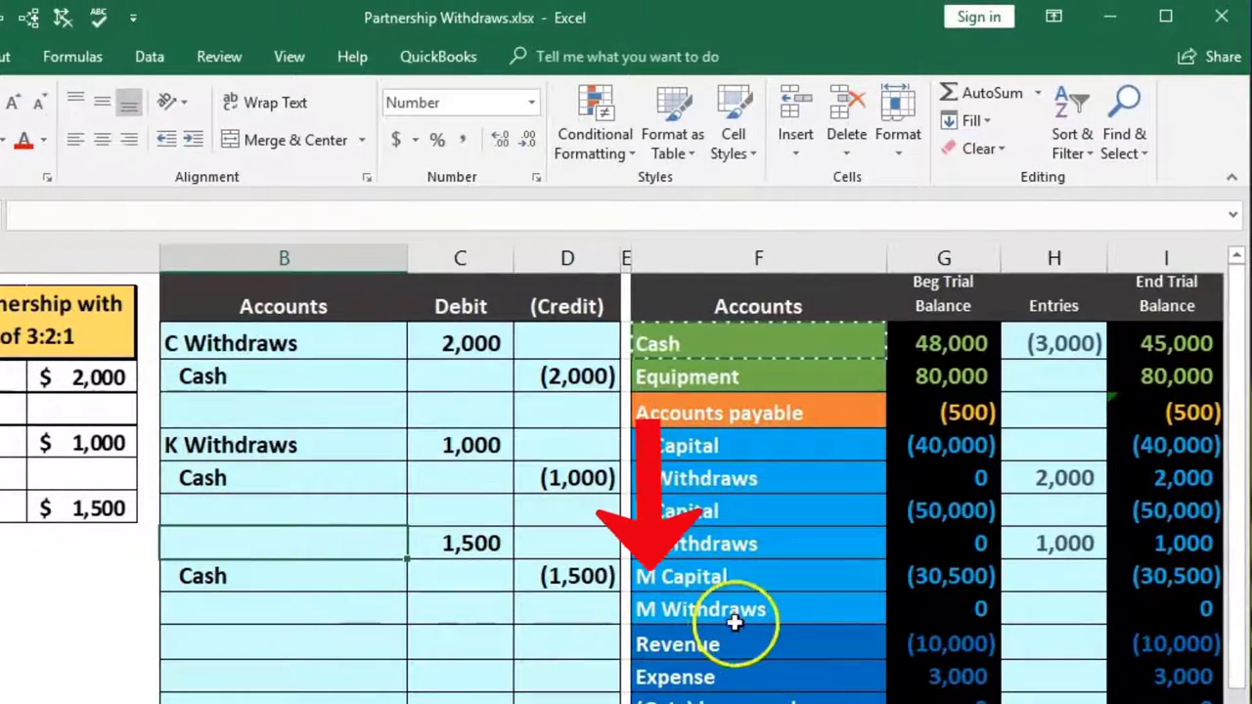
pyautogui.click(735, 612)
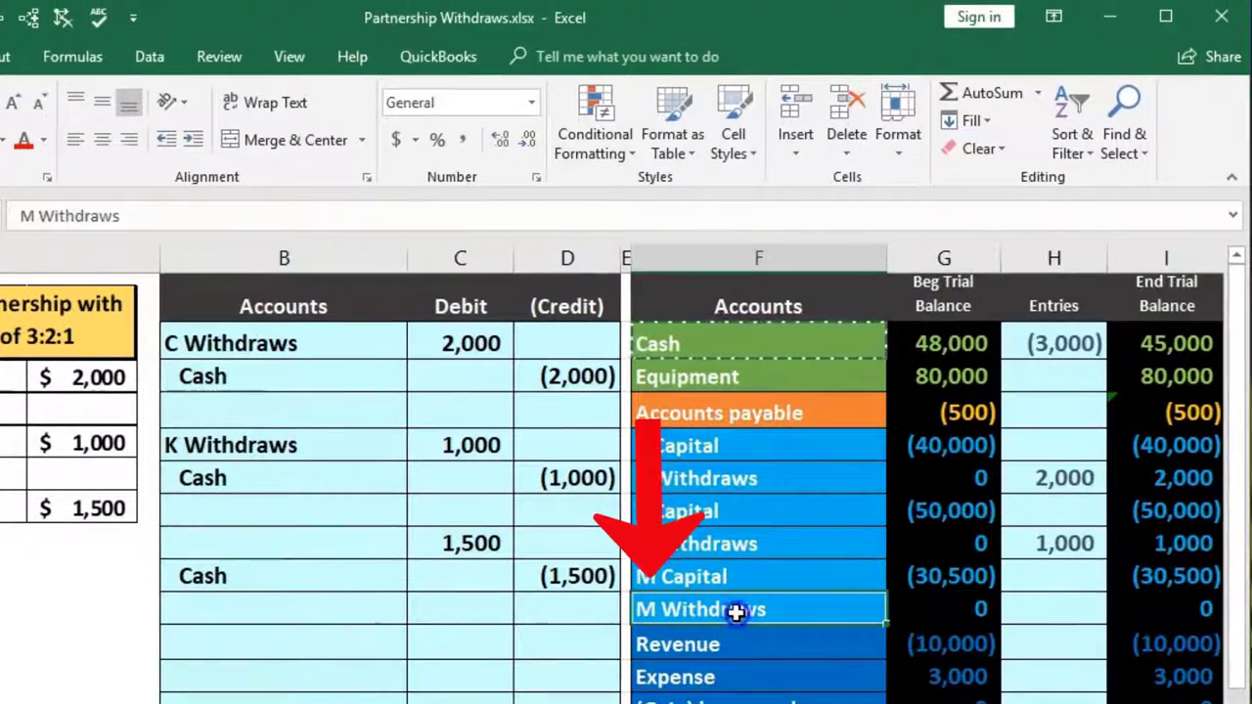
pyautogui.rightClick(787, 612)
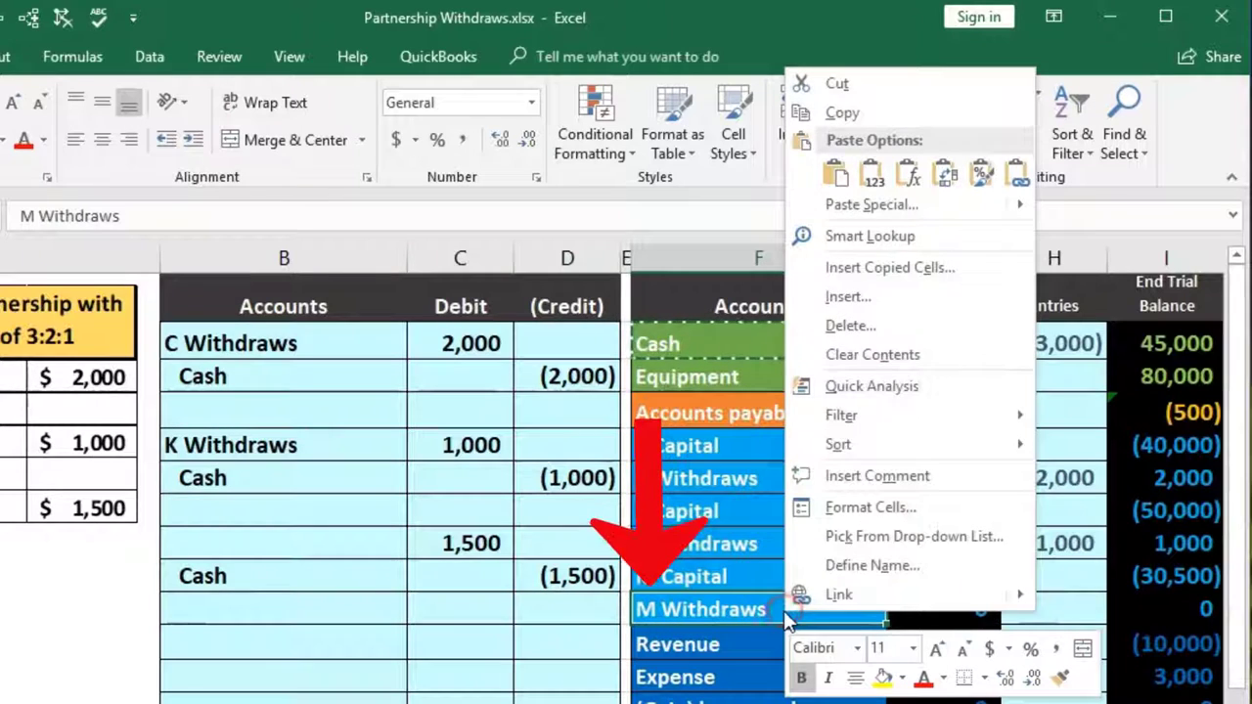
pyautogui.click(880, 110)
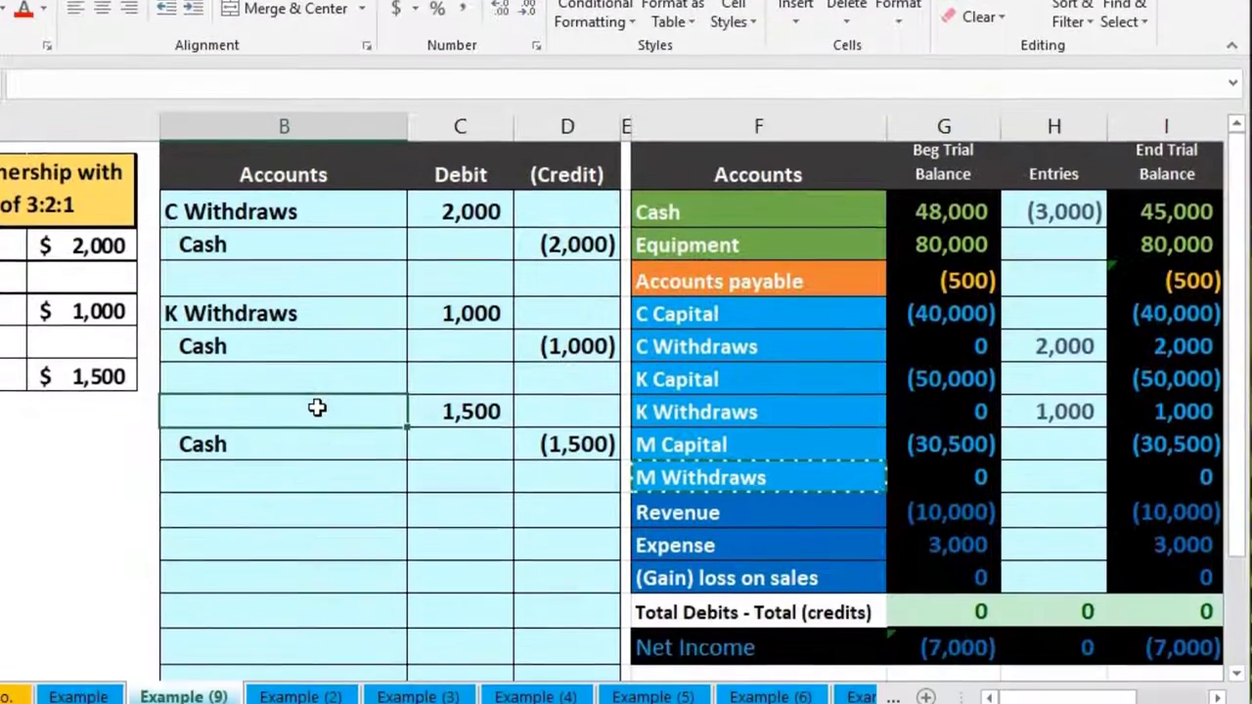
pyautogui.rightClick(319, 544)
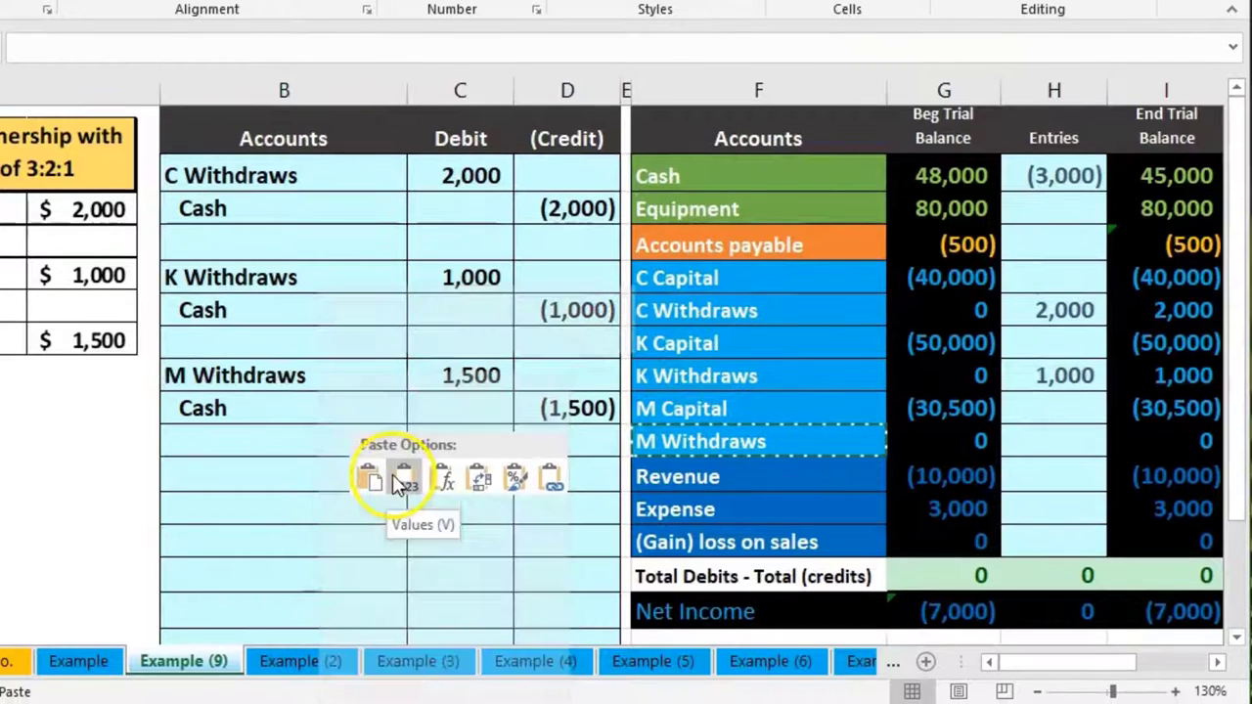
pyautogui.click(396, 477)
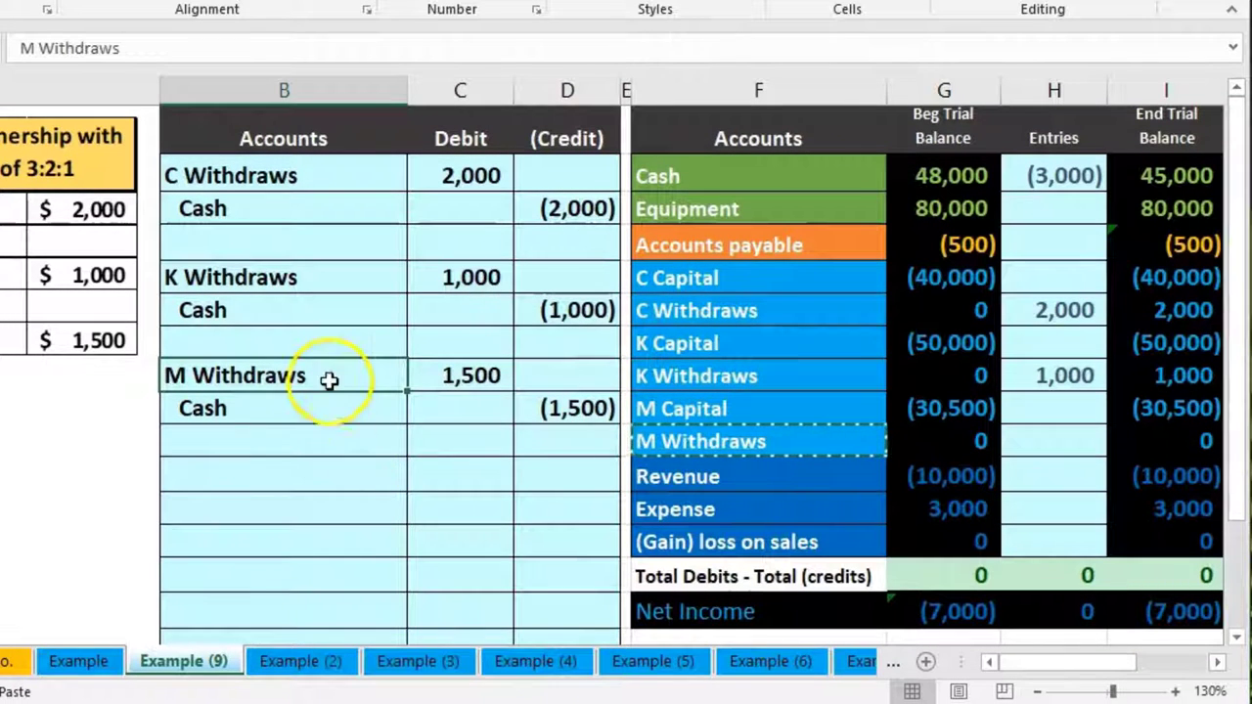
# Post M's withdrawal debit to the trial balance by linking the M Withdraws entries cell H10 to C8
pyautogui.moveTo(422, 367); pyautogui.dragTo(443, 369)
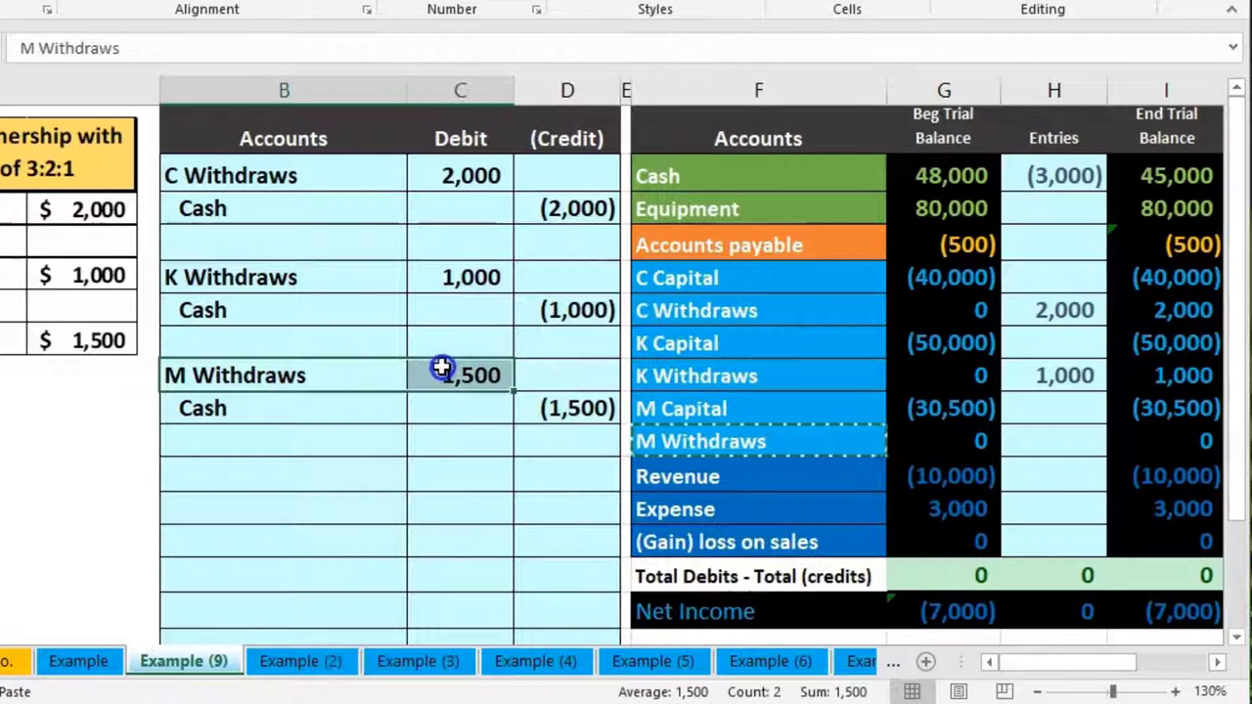
pyautogui.click(719, 438)
pyautogui.click(1035, 445)
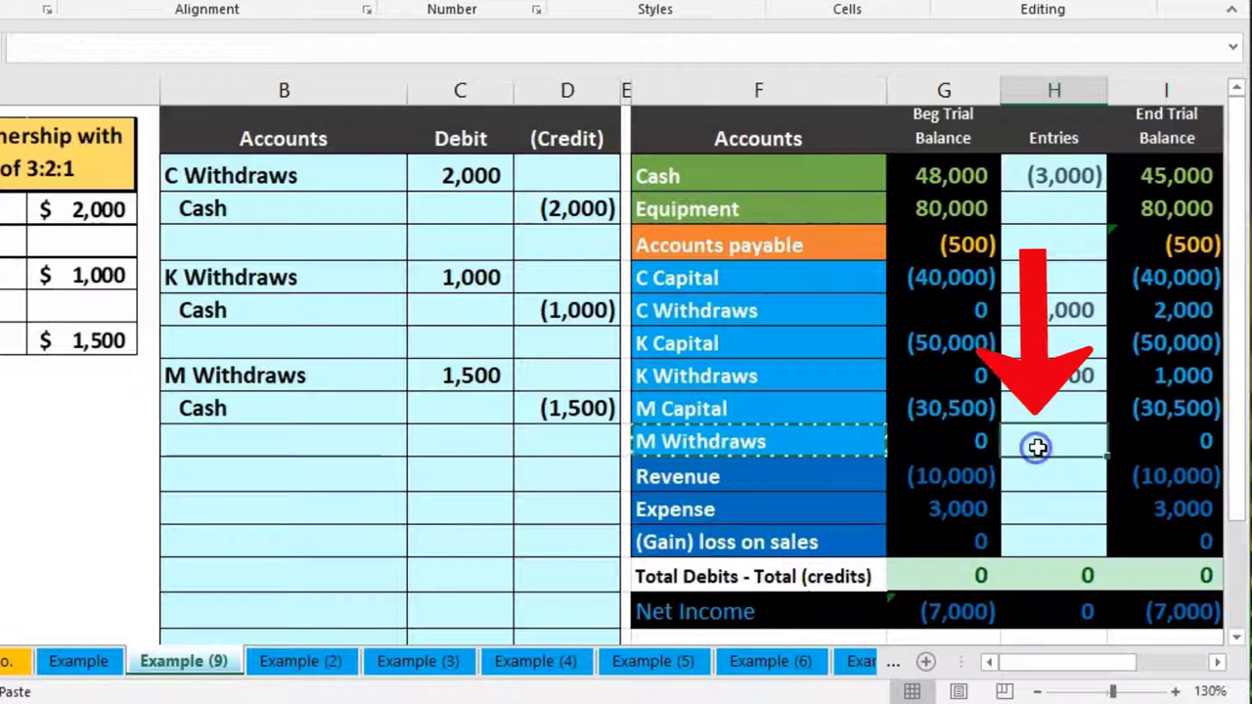
pyautogui.write('=')
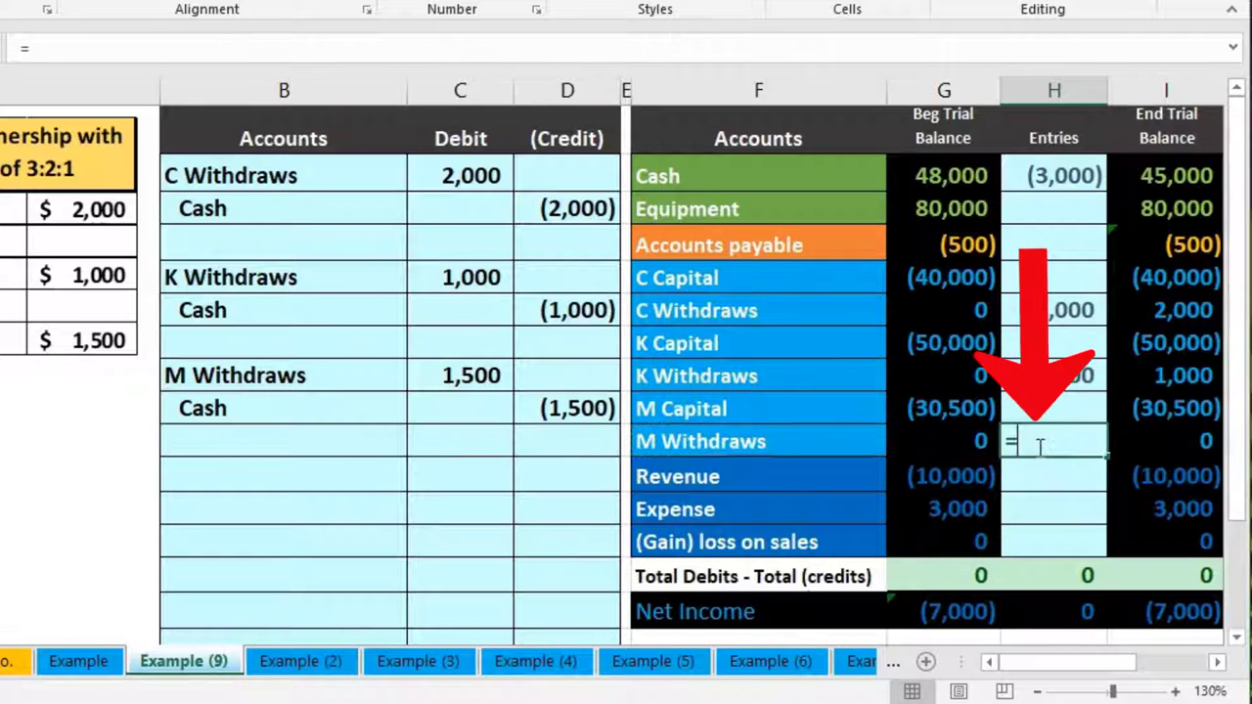
pyautogui.click(479, 380)
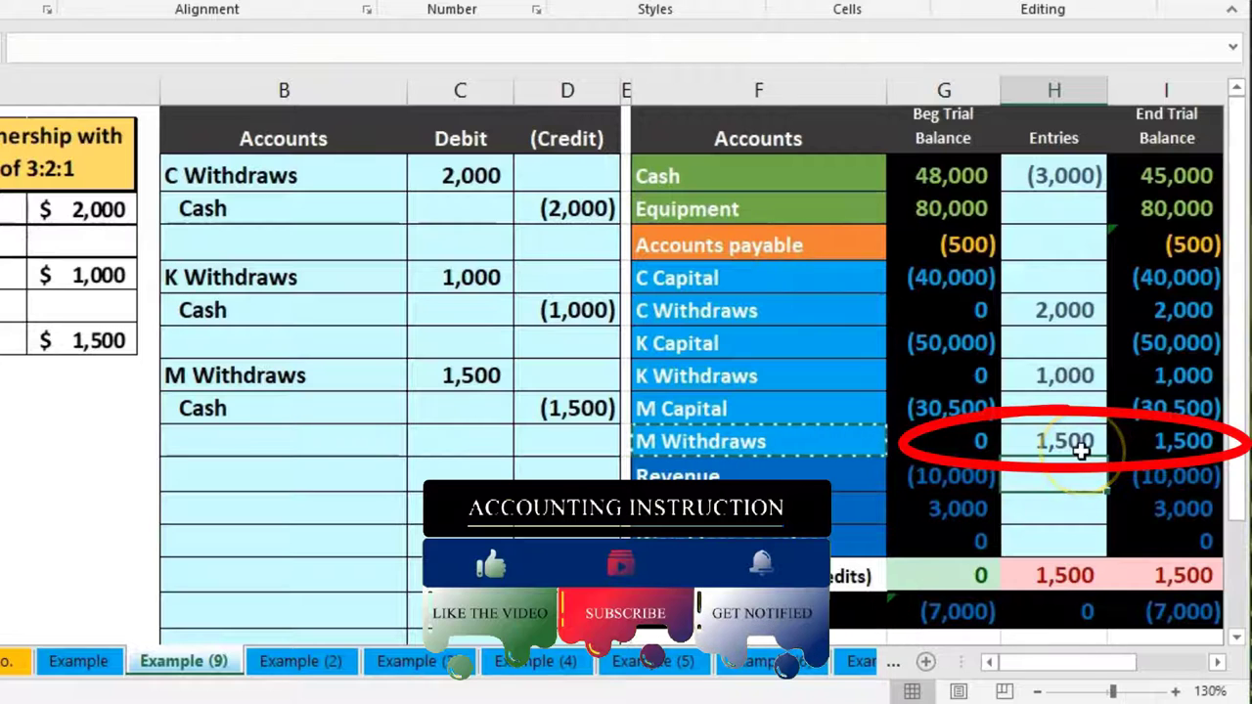
# Add M's Cash credit in D9 to the existing Cash entries formula in trial balance cell H2
pyautogui.click(1063, 176)
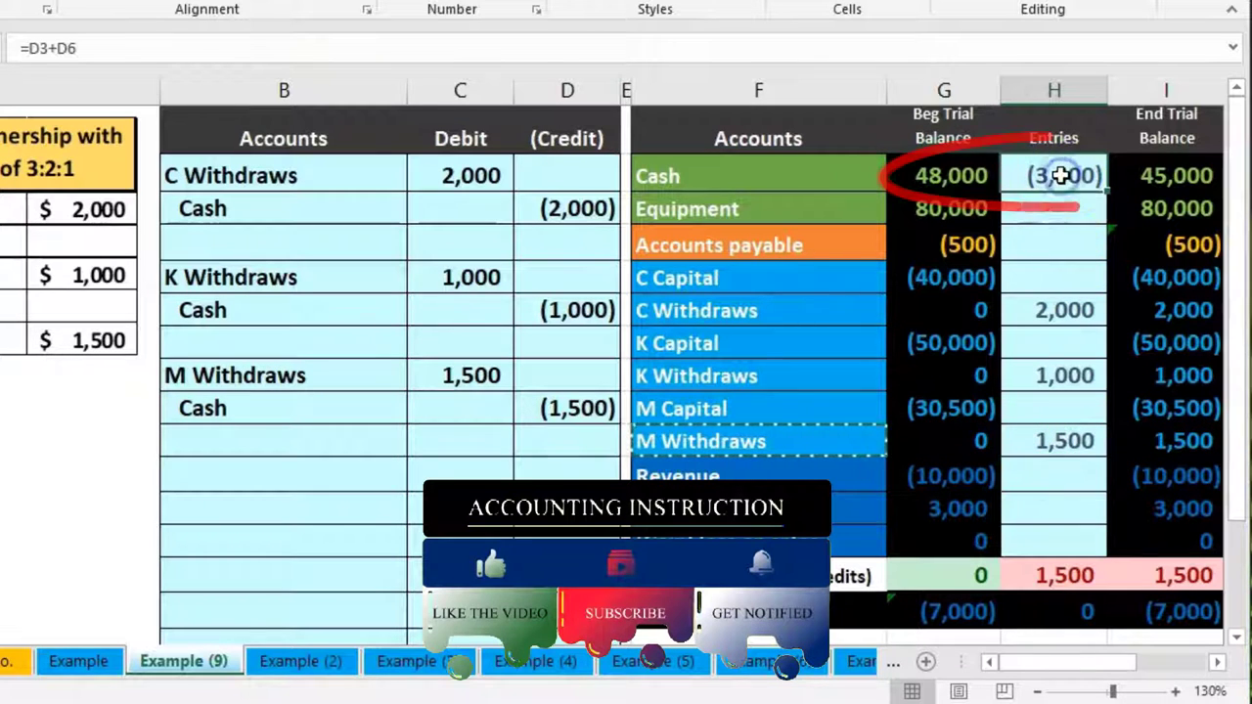
pyautogui.doubleClick(1063, 176)
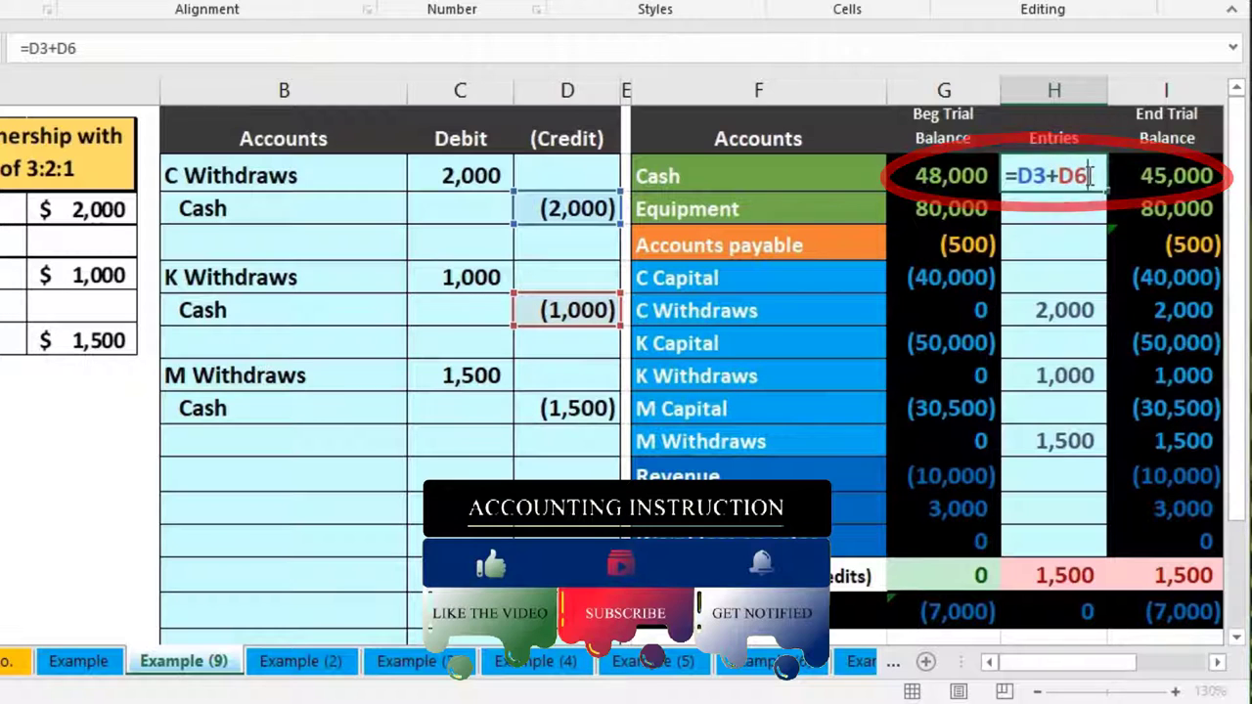
pyautogui.write('+')
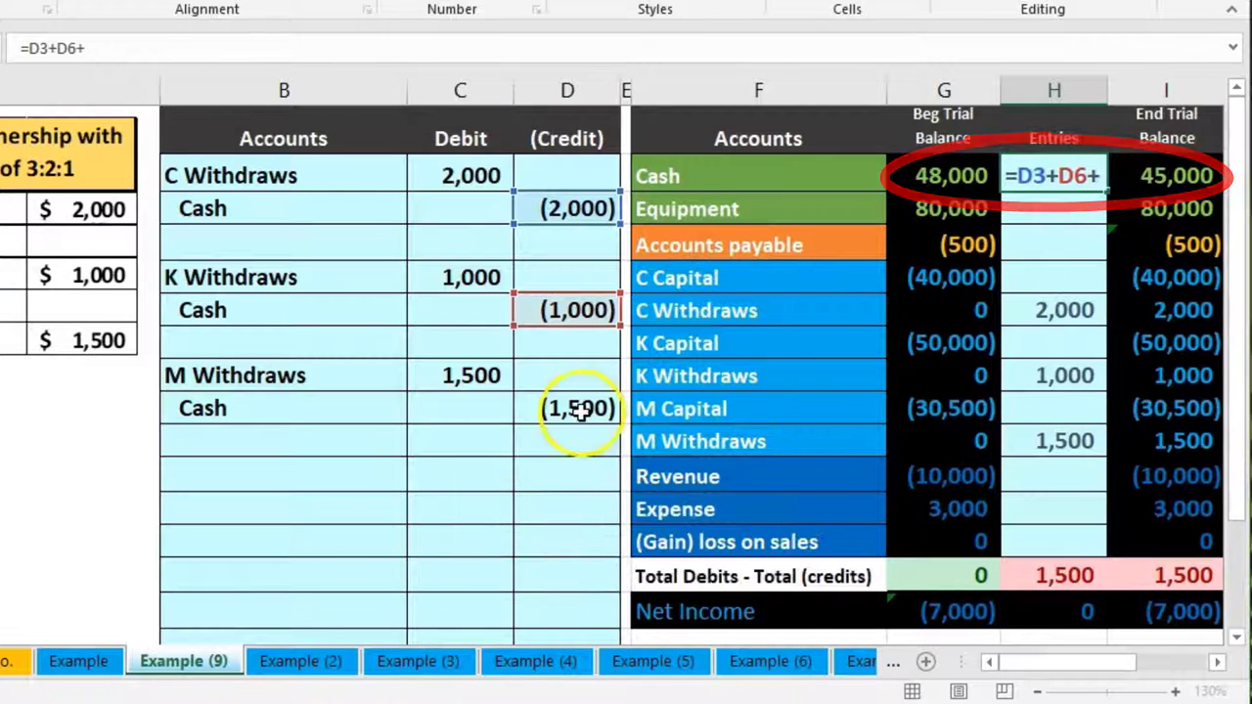
pyautogui.click(578, 409)
pyautogui.press('Return')
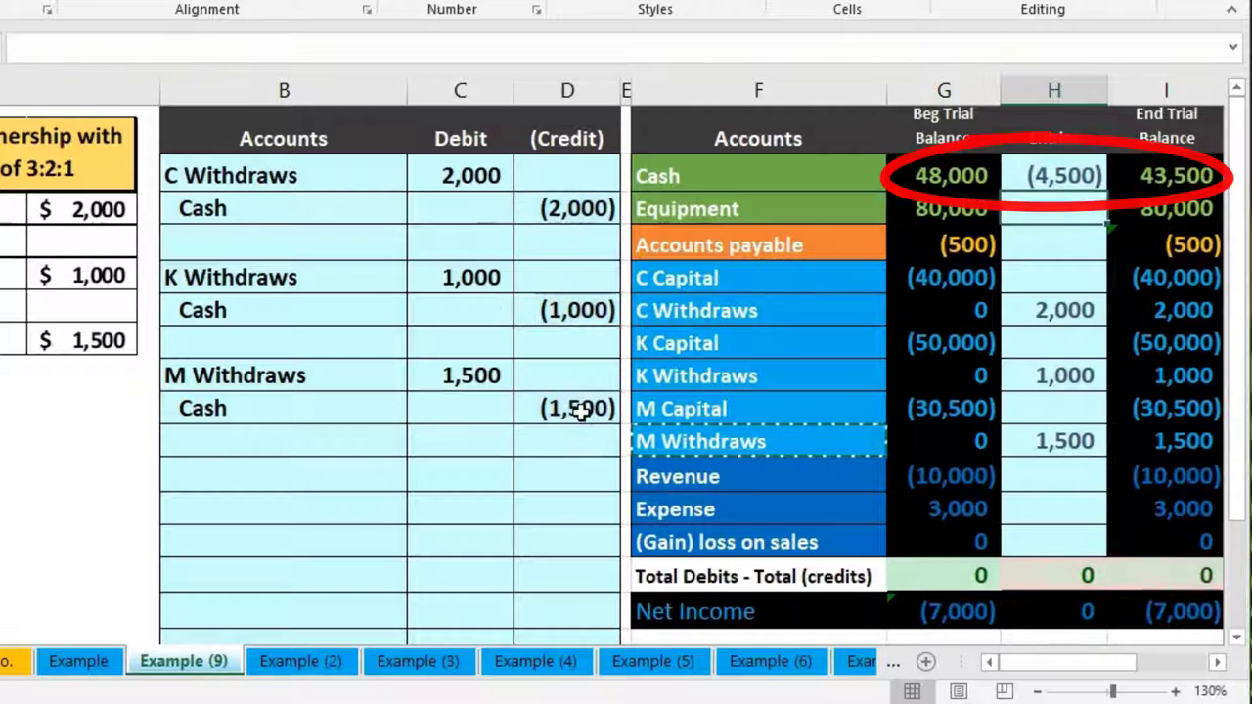
# Review the ending Cash balance, the entries for the revenue, expense and gain or loss accounts, and C's withdrawal and capital amounts
pyautogui.click(1139, 179)
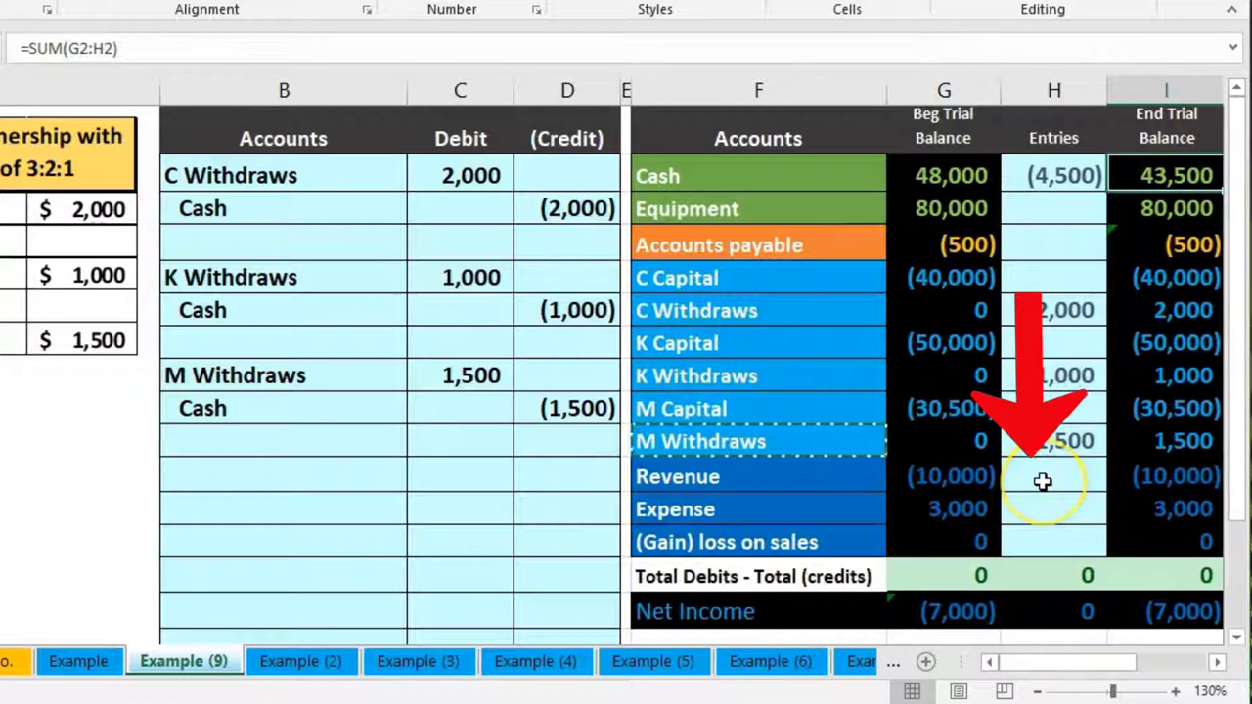
pyautogui.moveTo(1043, 482); pyautogui.dragTo(1041, 527)
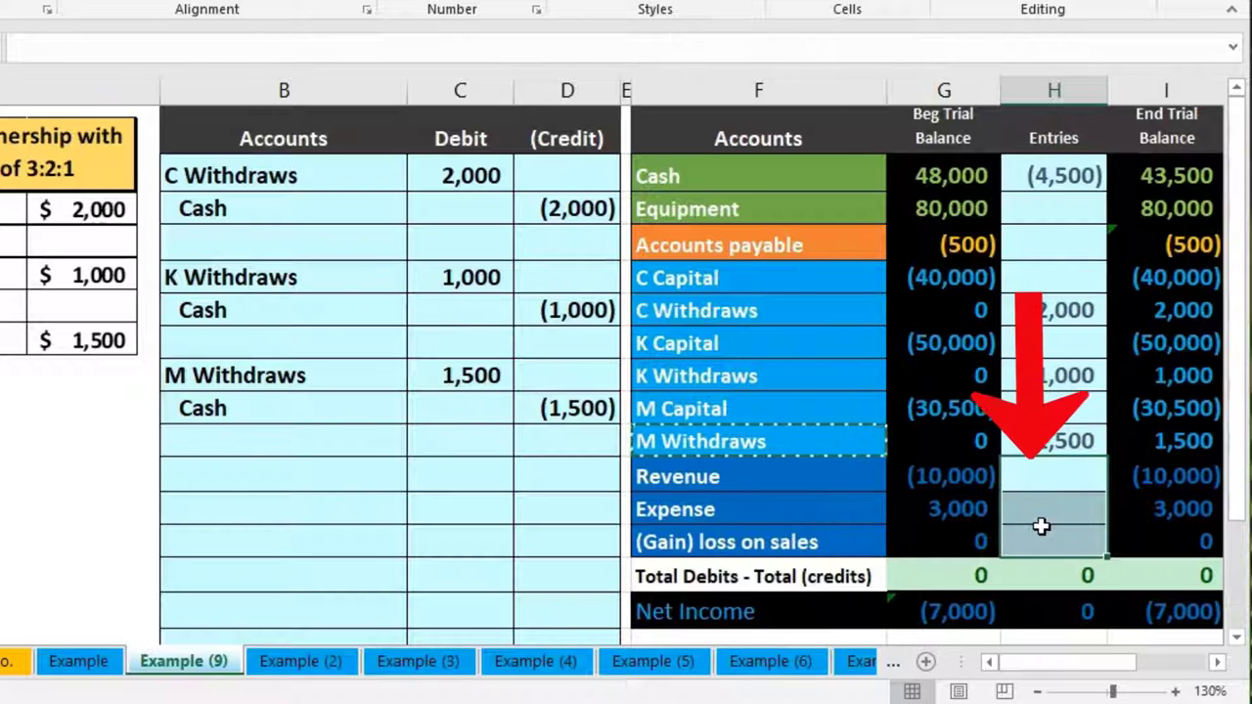
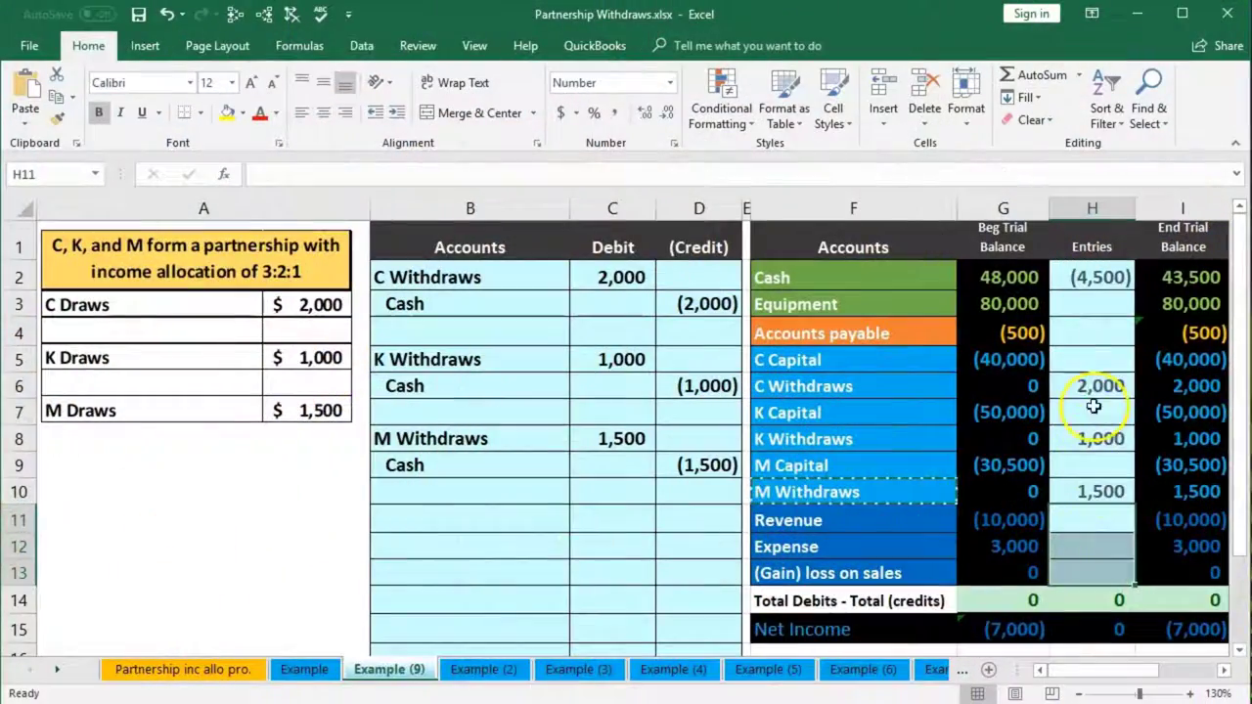
pyautogui.click(1093, 385)
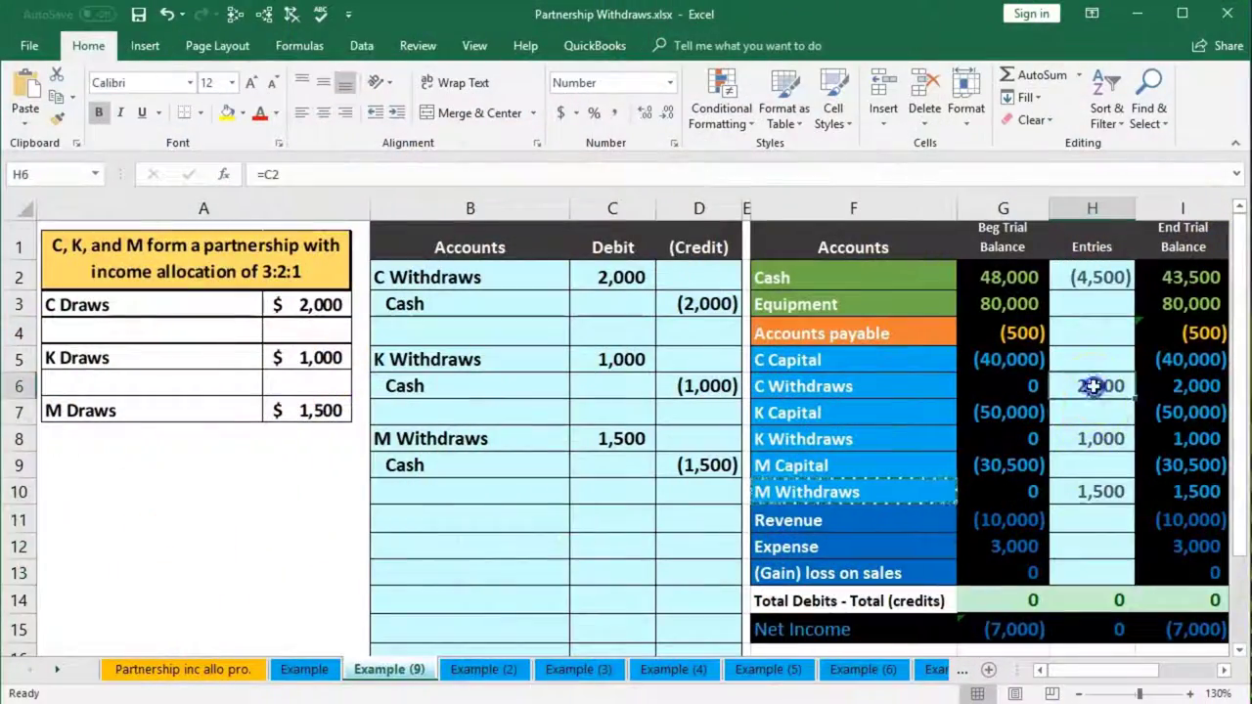
pyautogui.click(1137, 364)
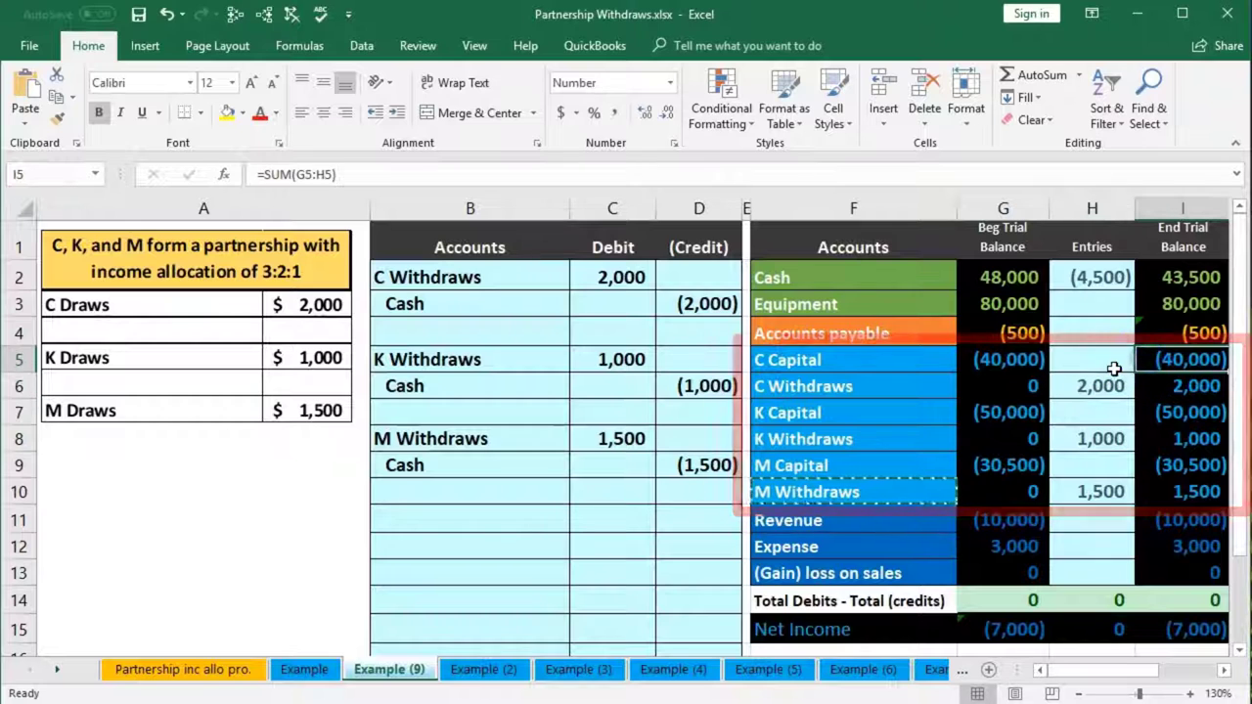